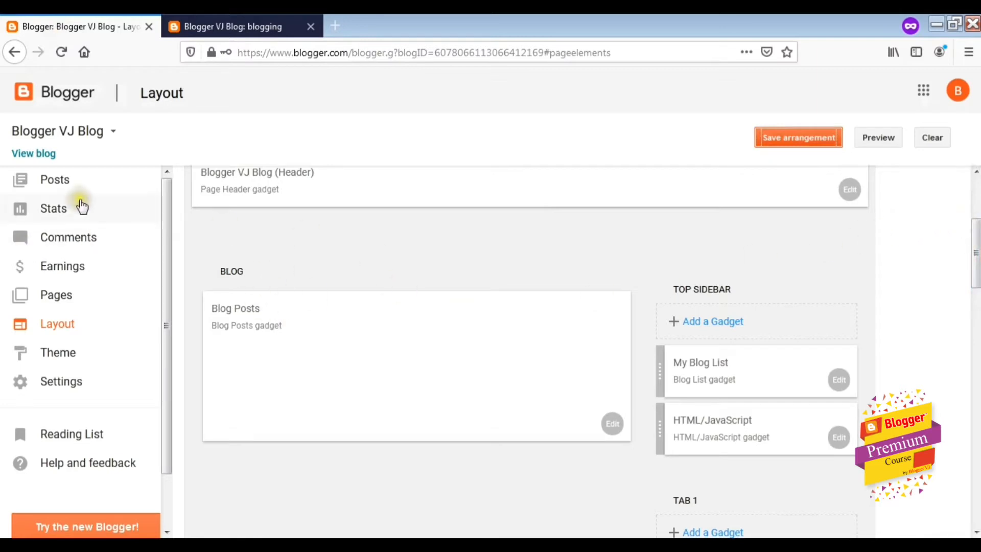
Go from Posts to the Layout page and scroll down to the Top Sidebar gadgets
{"action": "left_click", "coordinate": [76, 182]}
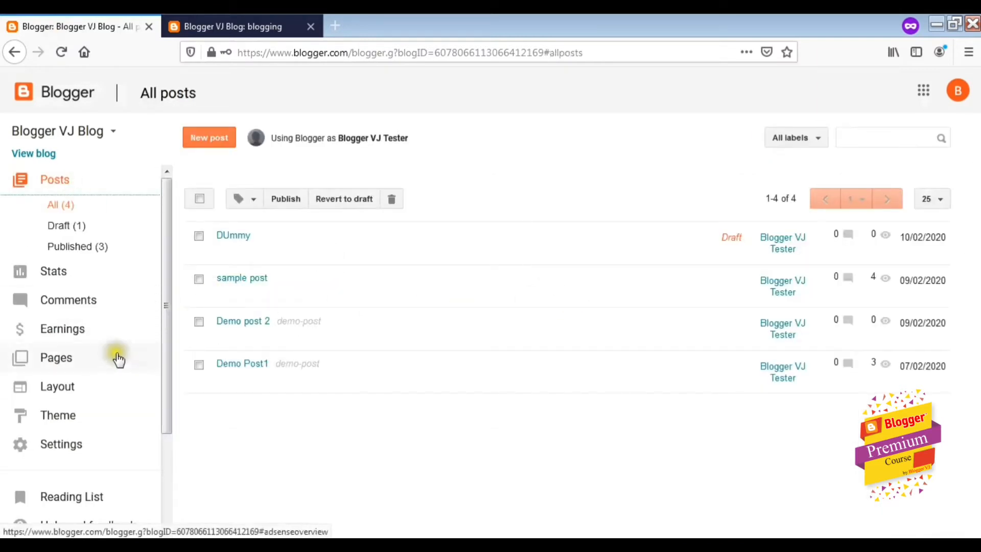
{"action": "left_click", "coordinate": [71, 390]}
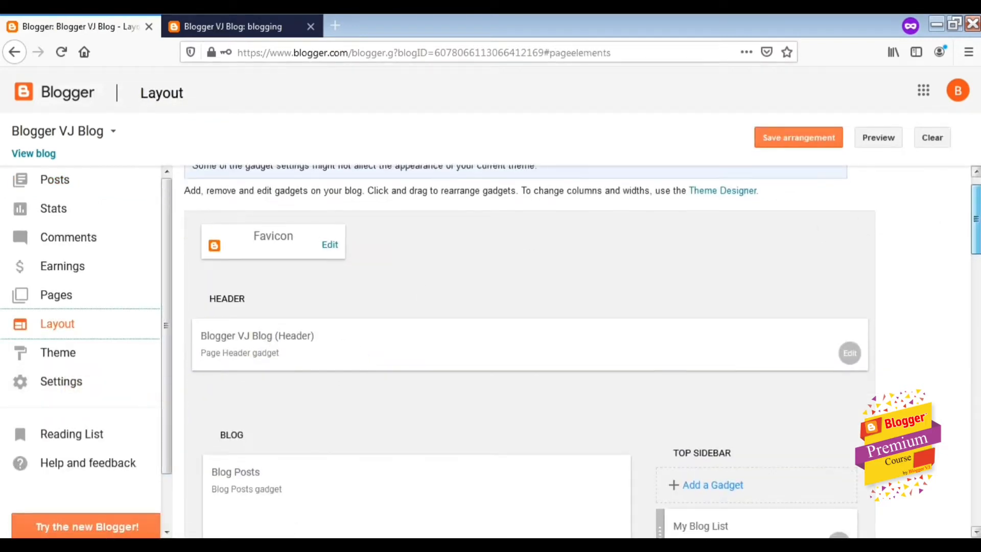
{"action": "scroll", "coordinate": [571, 350], "scroll_direction": "down", "scroll_amount": 3}
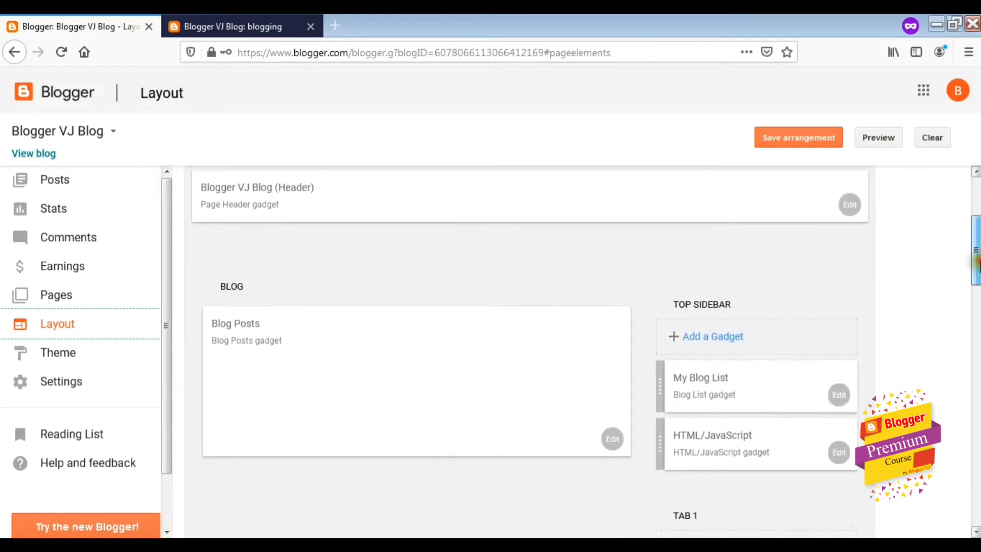
{"action": "left_click", "coordinate": [204, 26]}
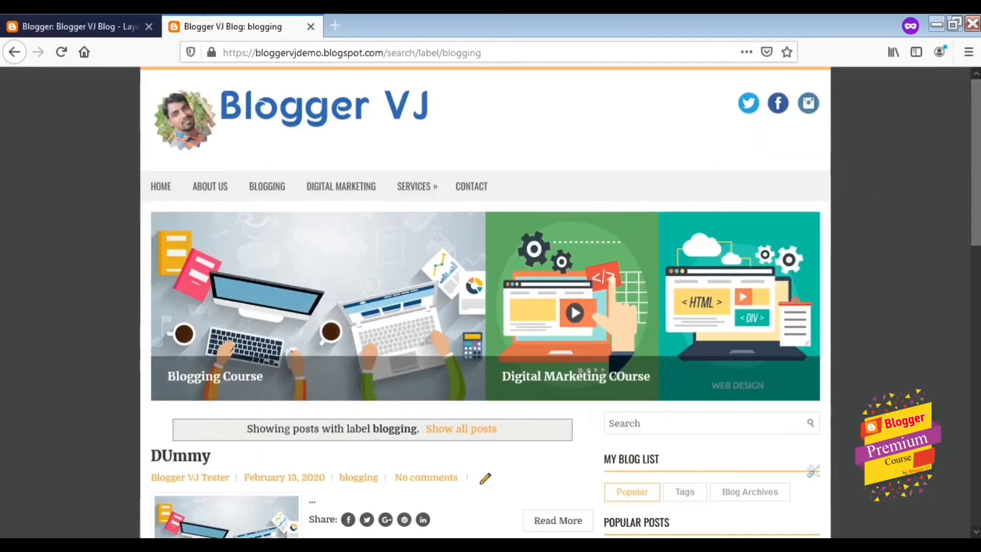
{"action": "scroll", "coordinate": [485, 301], "scroll_direction": "down", "scroll_amount": 2}
{"action": "scroll", "coordinate": [920, 368], "scroll_direction": "down", "scroll_amount": 3}
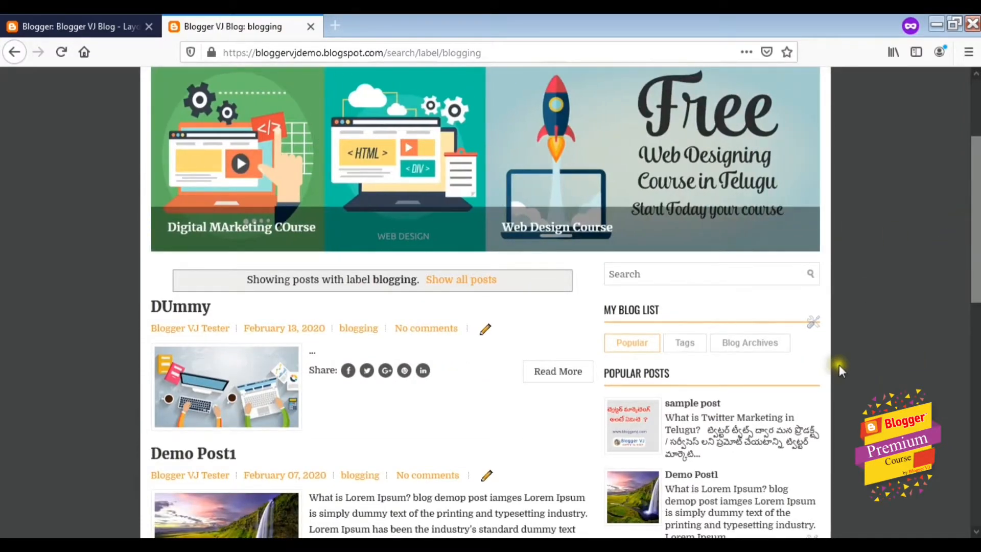
{"action": "scroll", "coordinate": [840, 371], "scroll_direction": "down", "scroll_amount": 2}
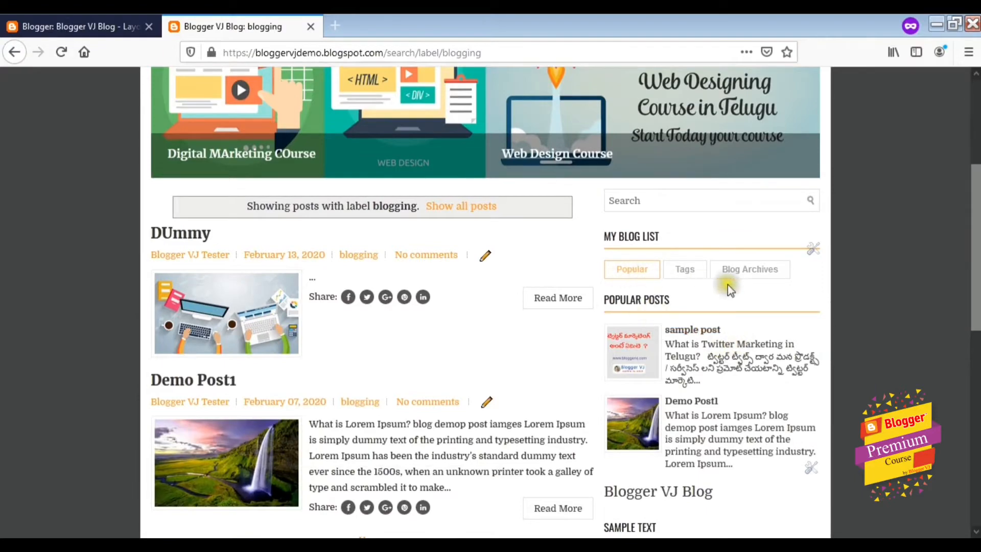
{"action": "scroll", "coordinate": [784, 291], "scroll_direction": "down", "scroll_amount": 4}
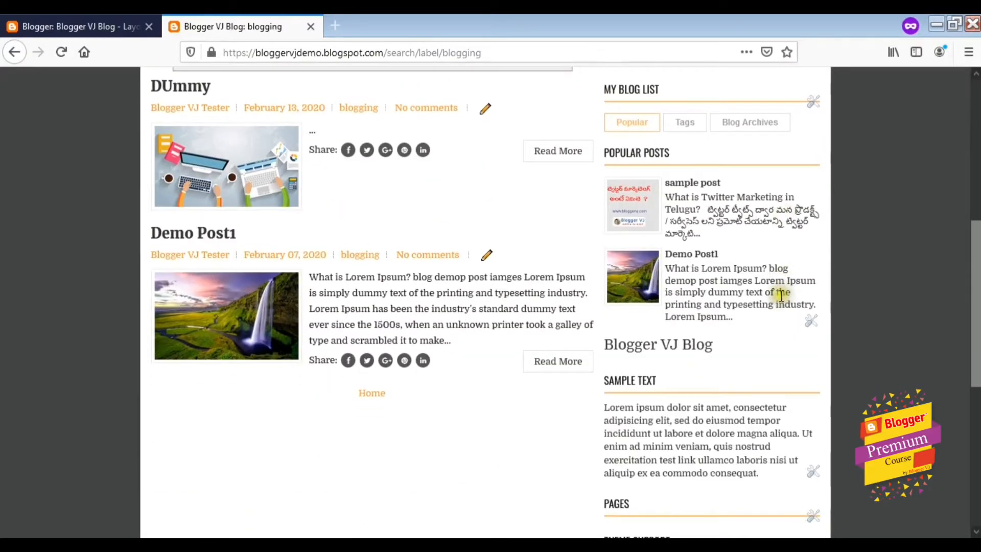
{"action": "scroll", "coordinate": [781, 295], "scroll_direction": "down", "scroll_amount": 10}
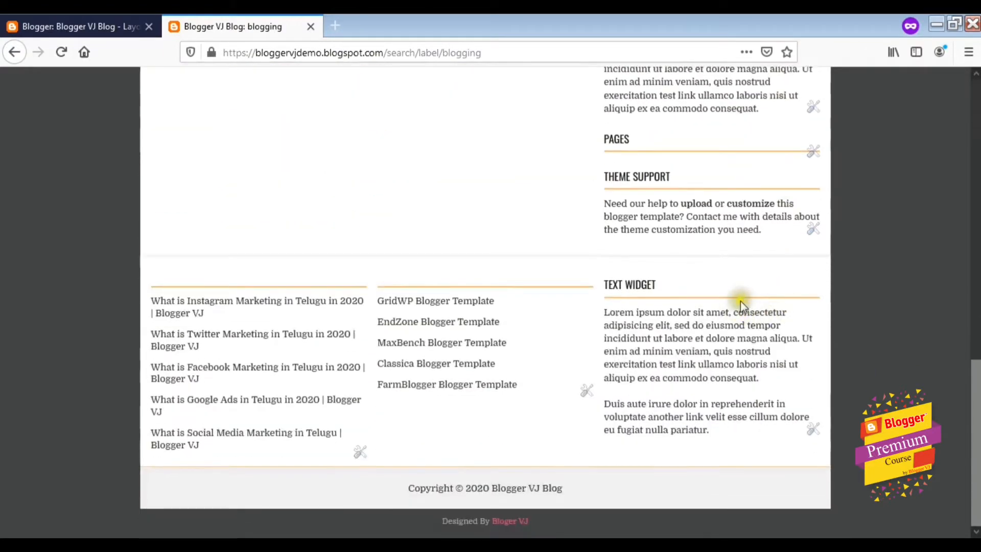
{"action": "scroll", "coordinate": [740, 302], "scroll_direction": "up", "scroll_amount": 20}
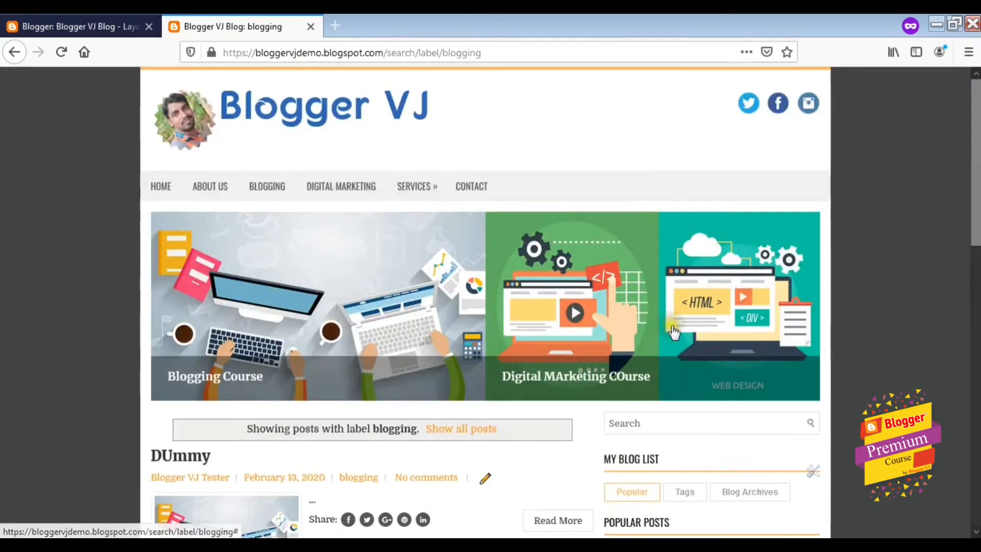
{"action": "left_click", "coordinate": [159, 186]}
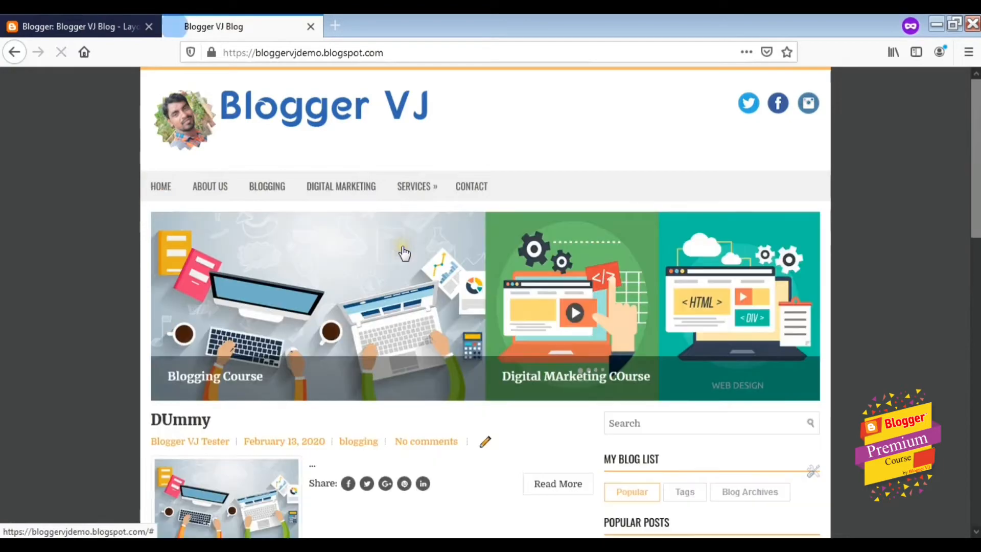
{"action": "scroll", "coordinate": [416, 252], "scroll_direction": "down", "scroll_amount": 3}
{"action": "scroll", "coordinate": [419, 251], "scroll_direction": "down", "scroll_amount": 3}
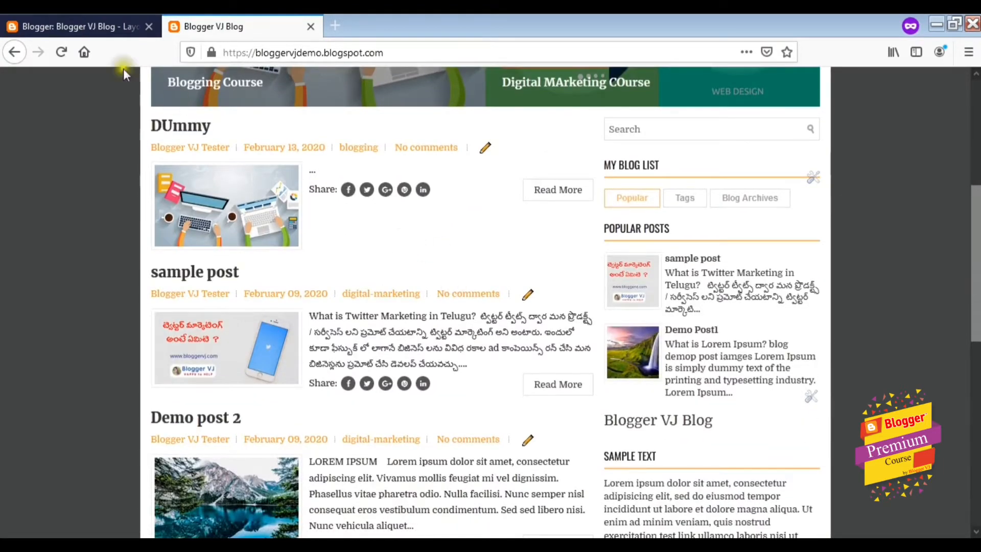
{"action": "left_click", "coordinate": [71, 25]}
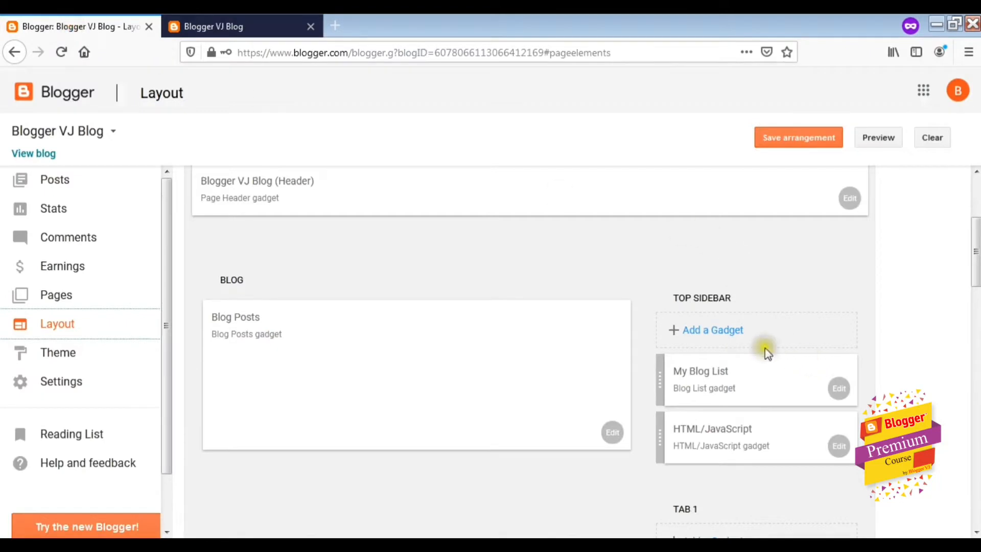
Scroll the Layout page and open Add a Gadget for the Top Sidebar
{"action": "scroll", "coordinate": [744, 317], "scroll_direction": "down", "scroll_amount": 3}
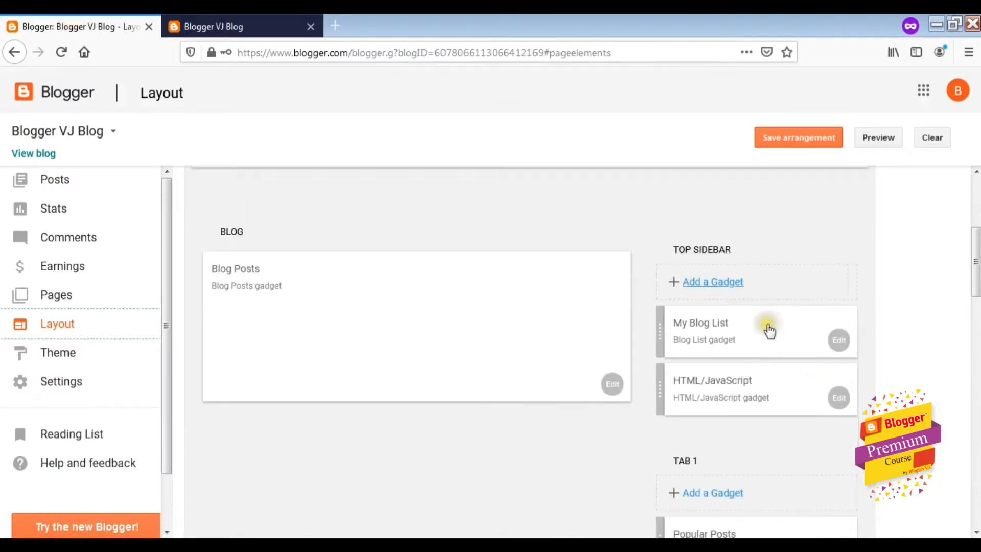
{"action": "scroll", "coordinate": [773, 337], "scroll_direction": "down", "scroll_amount": 4}
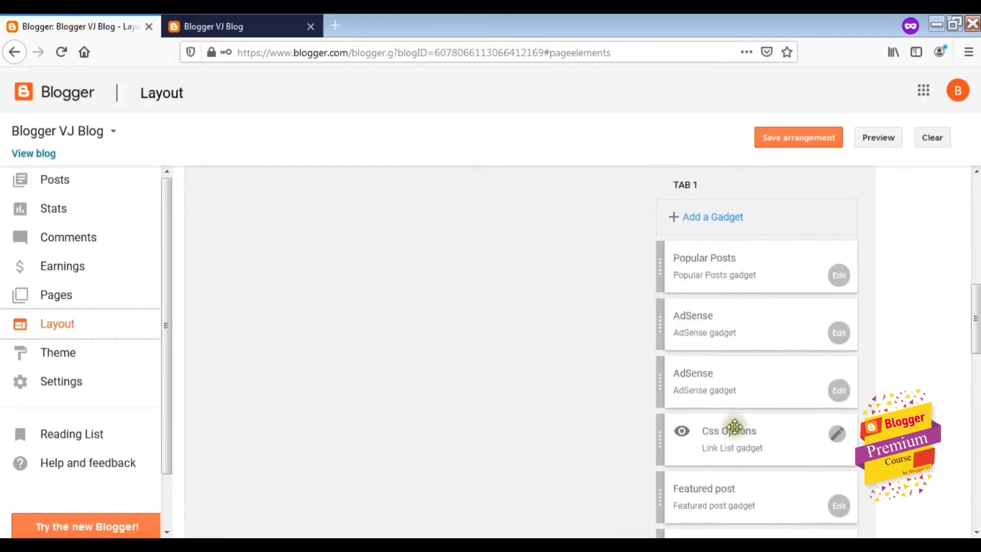
{"action": "scroll", "coordinate": [771, 467], "scroll_direction": "down", "scroll_amount": 8}
{"action": "scroll", "coordinate": [743, 401], "scroll_direction": "up", "scroll_amount": 15}
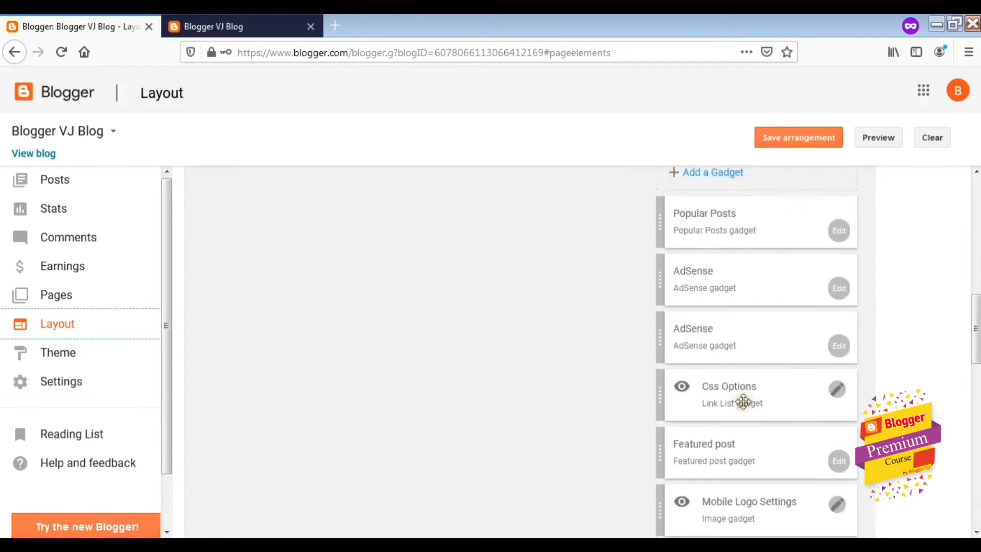
{"action": "scroll", "coordinate": [771, 412], "scroll_direction": "down", "scroll_amount": 2}
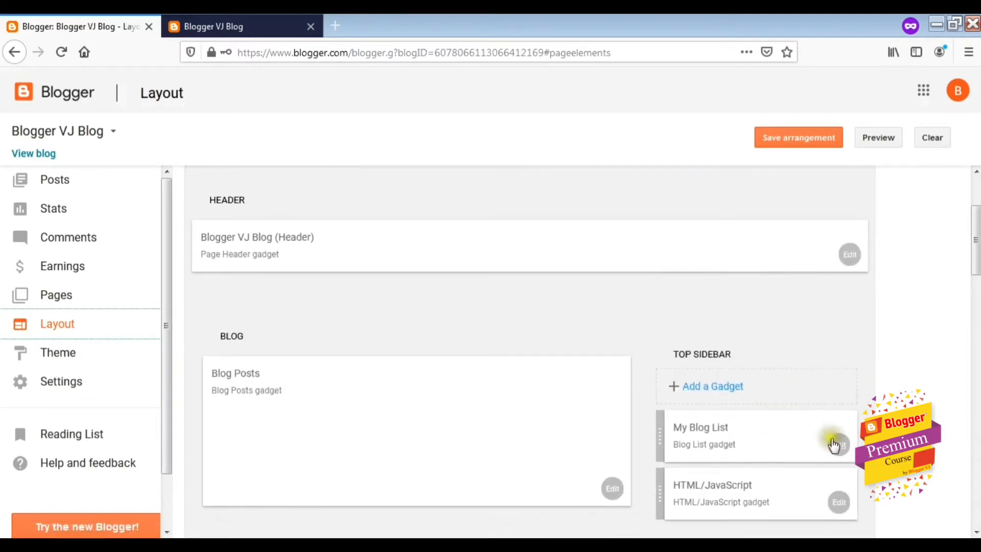
{"action": "left_click", "coordinate": [719, 388]}
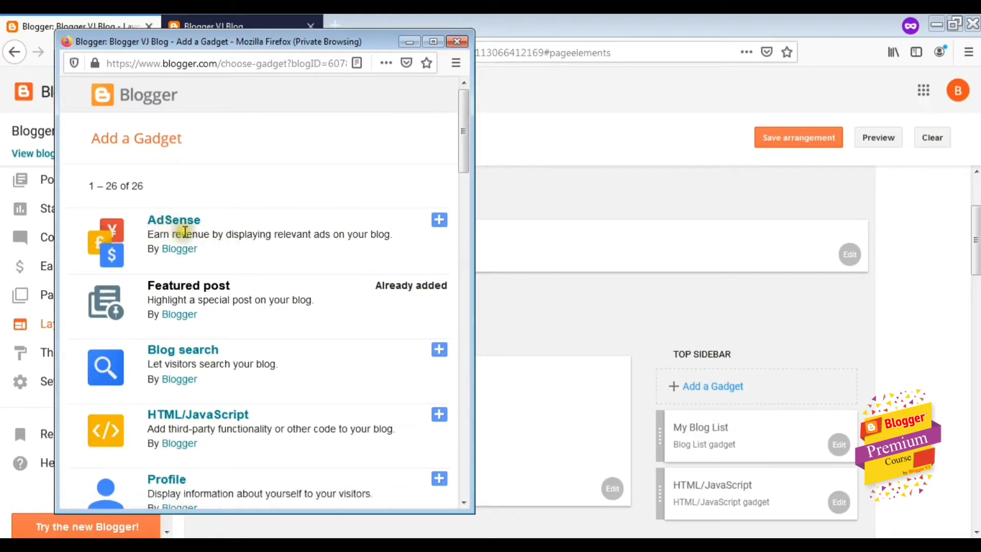
Scroll the gadget list and add the Profile gadget
{"action": "left_click_drag", "start_coordinate": [462, 132], "coordinate": [464, 150]}
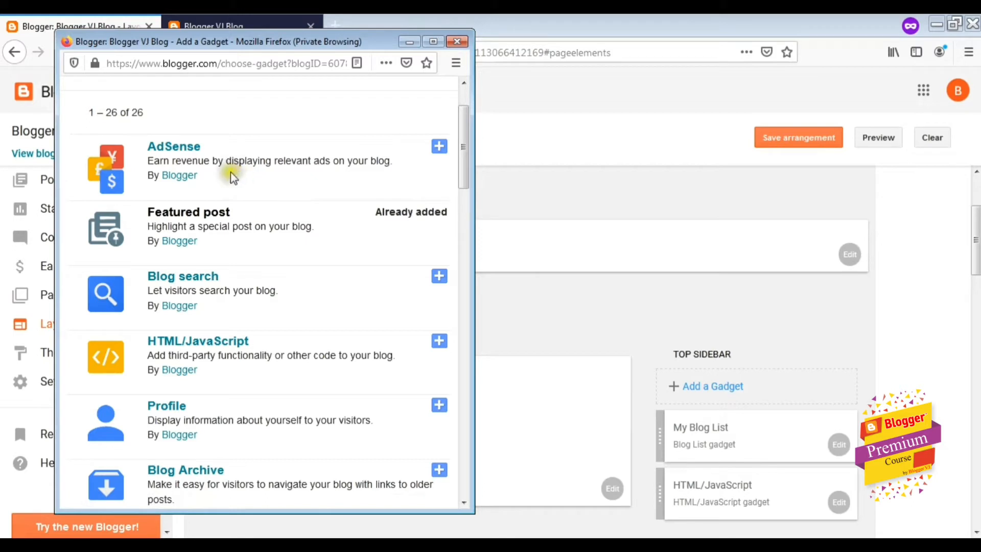
{"action": "scroll", "coordinate": [265, 192], "scroll_direction": "down", "scroll_amount": 3}
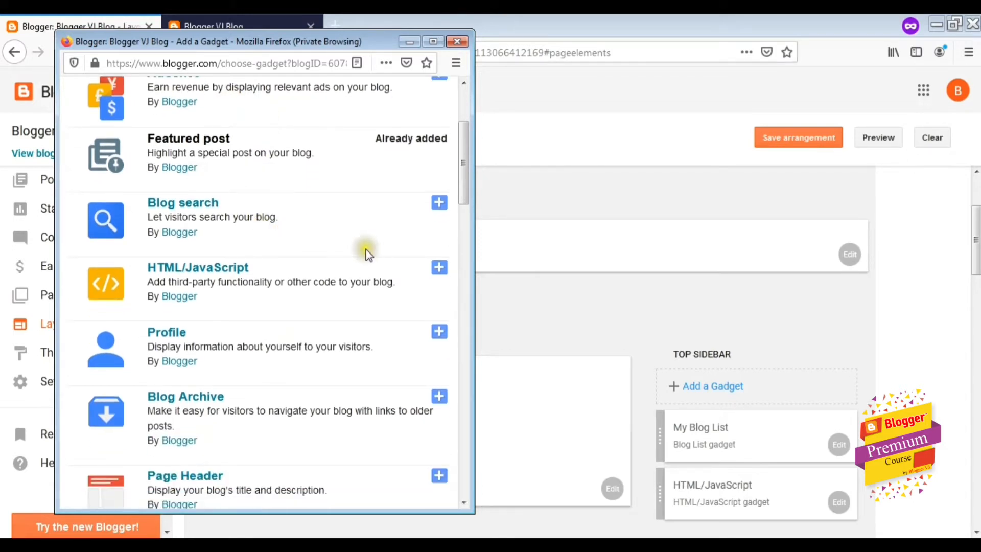
{"action": "scroll", "coordinate": [274, 213], "scroll_direction": "down", "scroll_amount": 6}
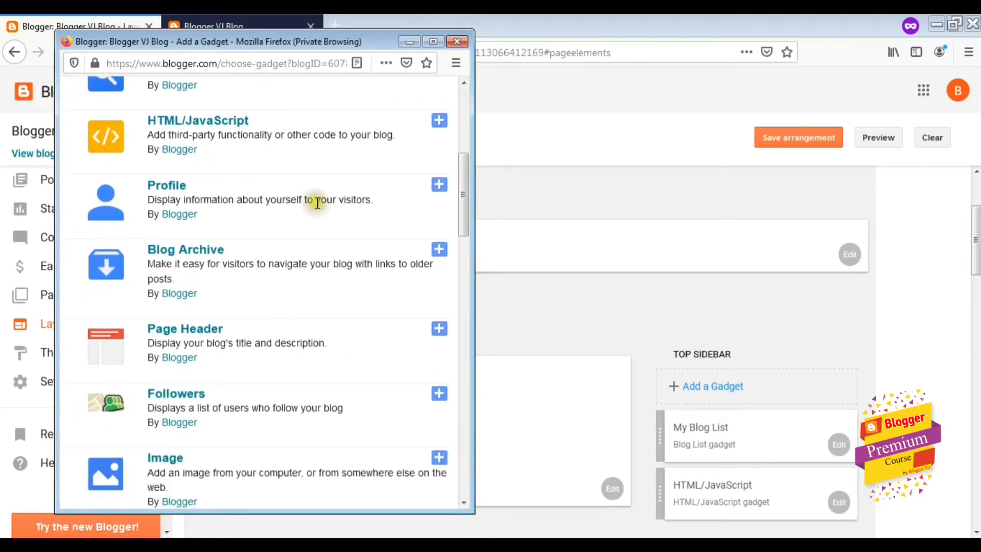
{"action": "scroll", "coordinate": [317, 203], "scroll_direction": "up", "scroll_amount": 3}
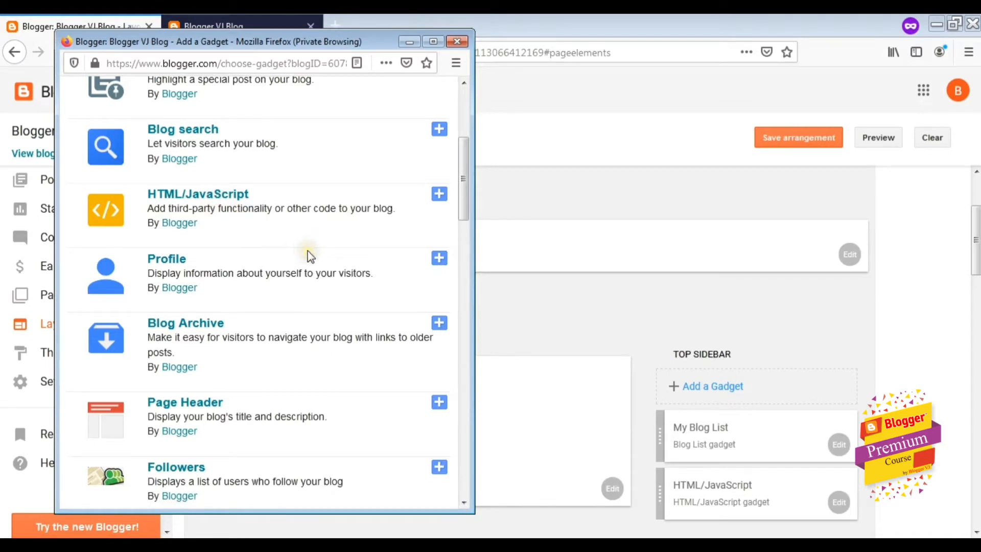
{"action": "scroll", "coordinate": [281, 254], "scroll_direction": "down", "scroll_amount": 3}
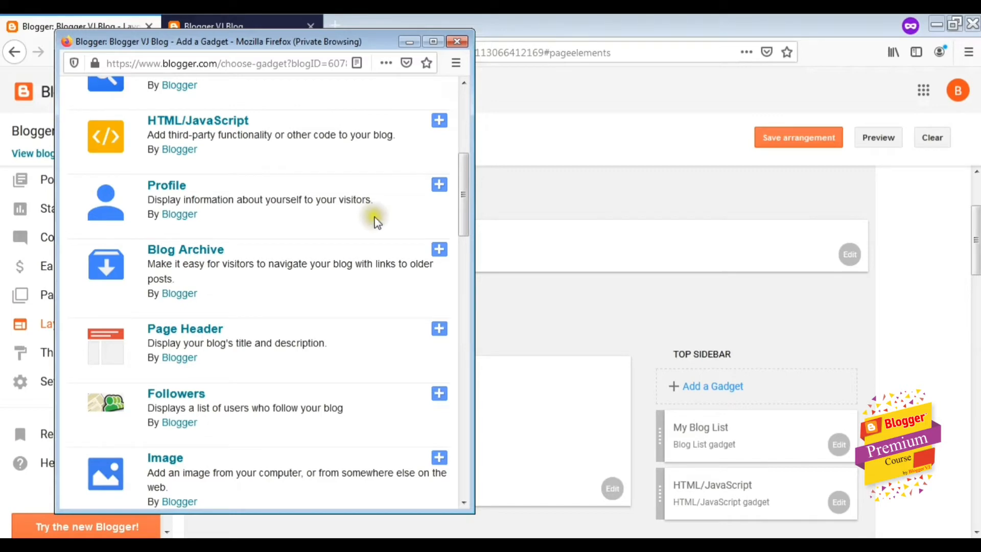
{"action": "left_click", "coordinate": [439, 185]}
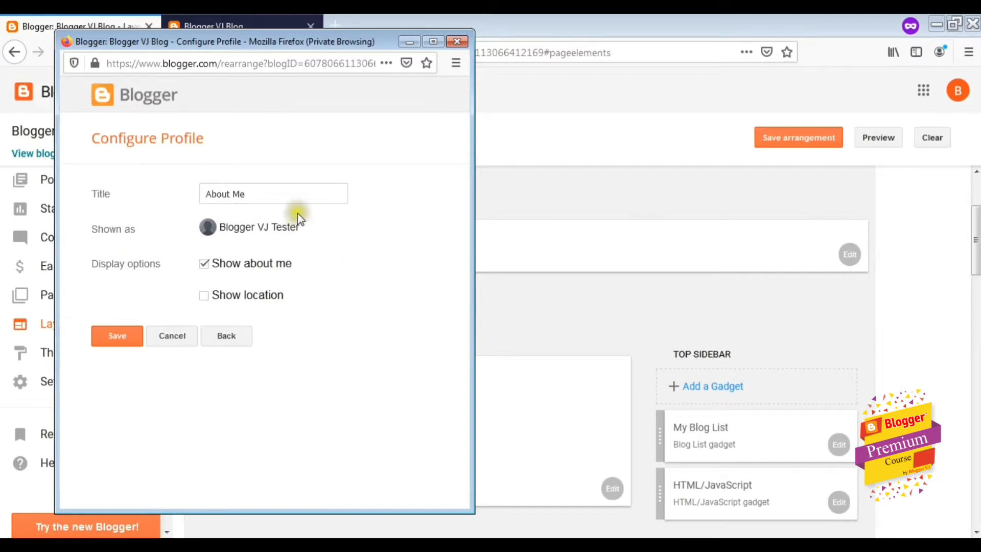
Retitle the Profile gadget 'Know About Me', save it, and go to the live blog
{"action": "left_click", "coordinate": [304, 198]}
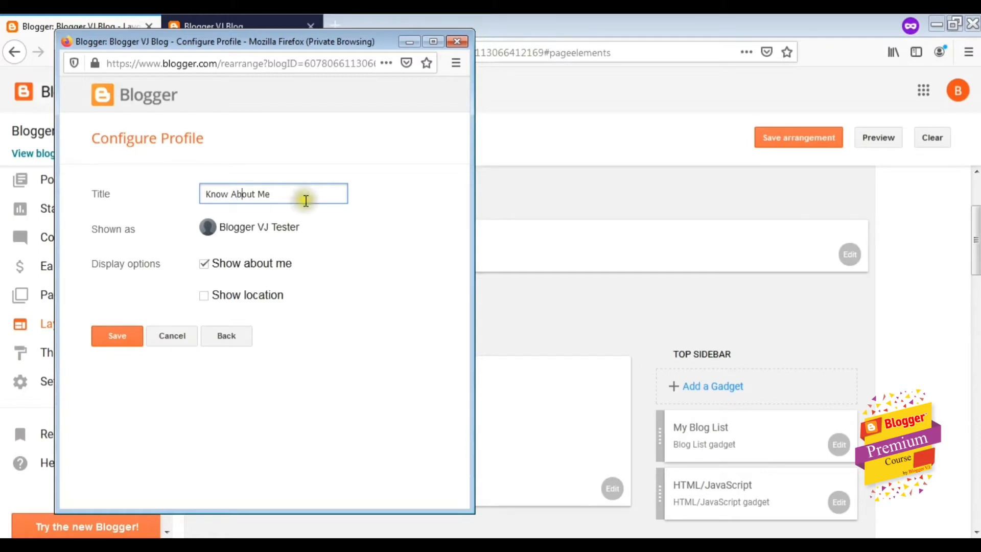
{"action": "left_click", "coordinate": [128, 343]}
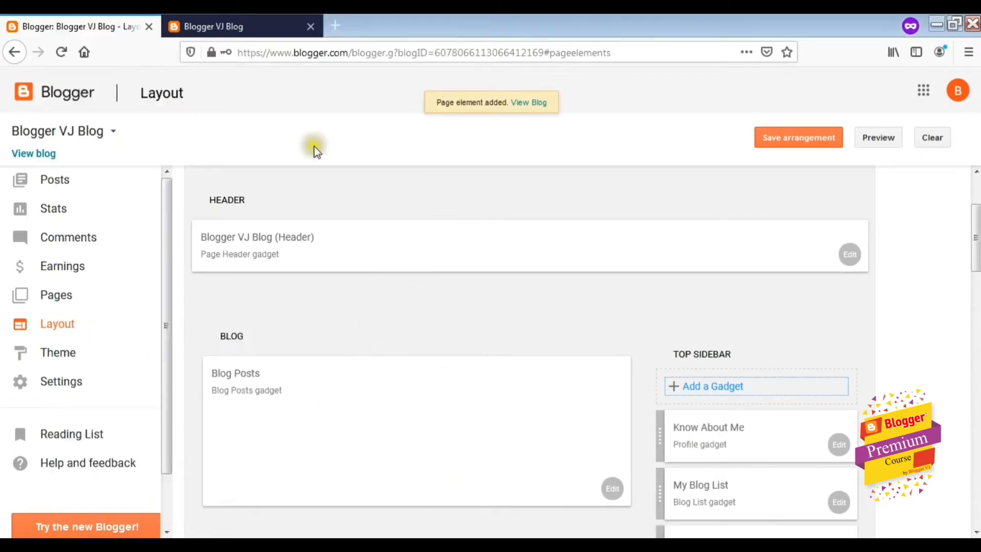
{"action": "left_click", "coordinate": [232, 27]}
Test Know About Me's profile link on the reloaded live blog, then open its settings
{"action": "left_click", "coordinate": [59, 56]}
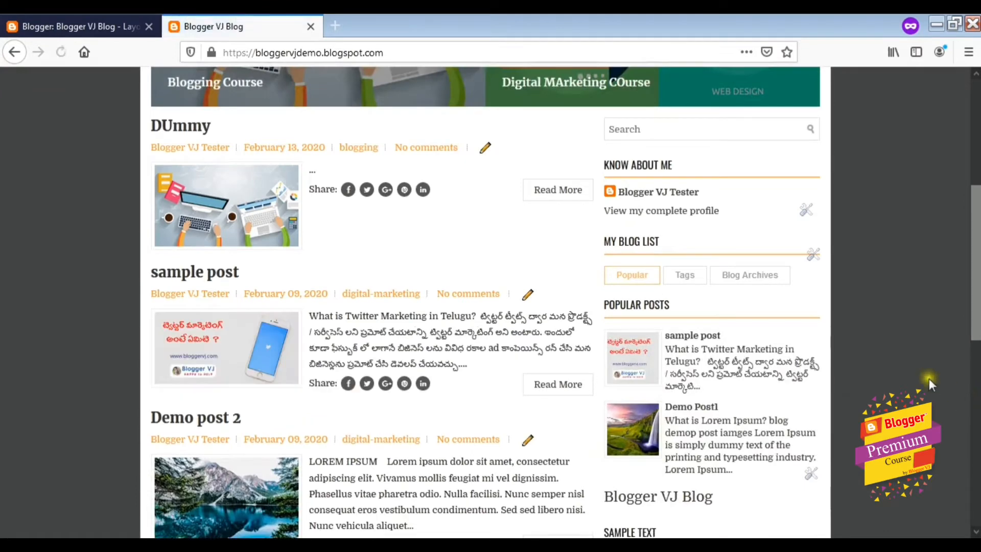
{"action": "left_click", "coordinate": [664, 194]}
{"action": "left_click", "coordinate": [663, 193]}
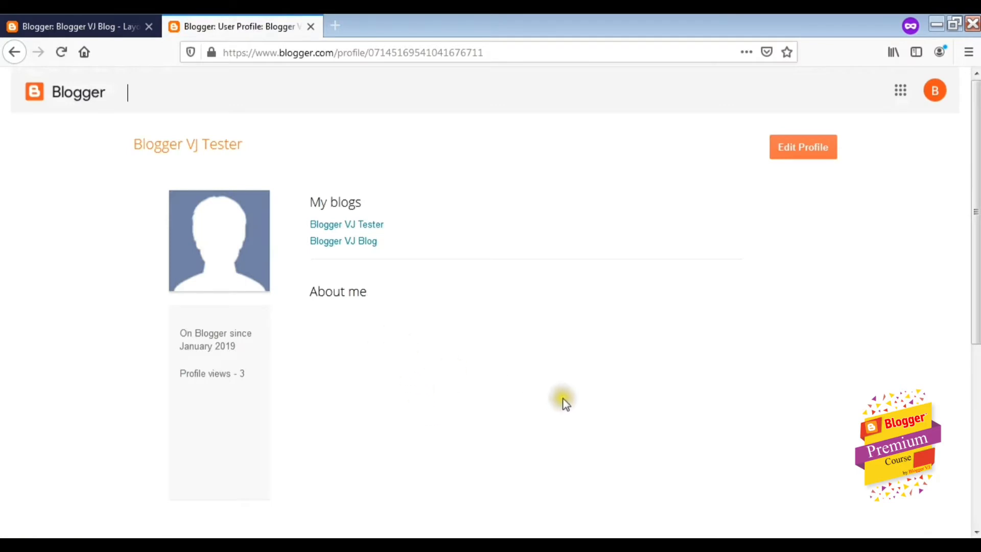
{"action": "left_click", "coordinate": [14, 51]}
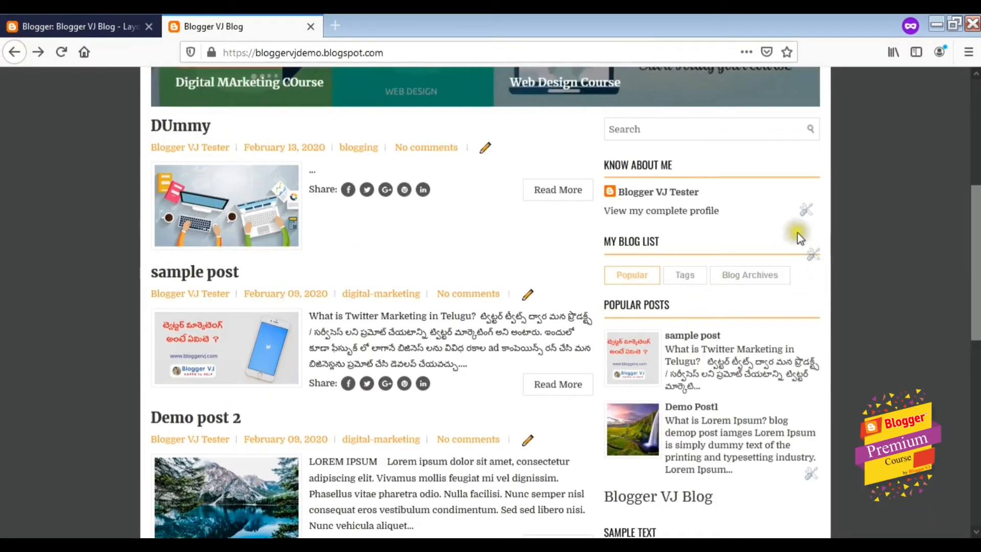
{"action": "left_click", "coordinate": [804, 210]}
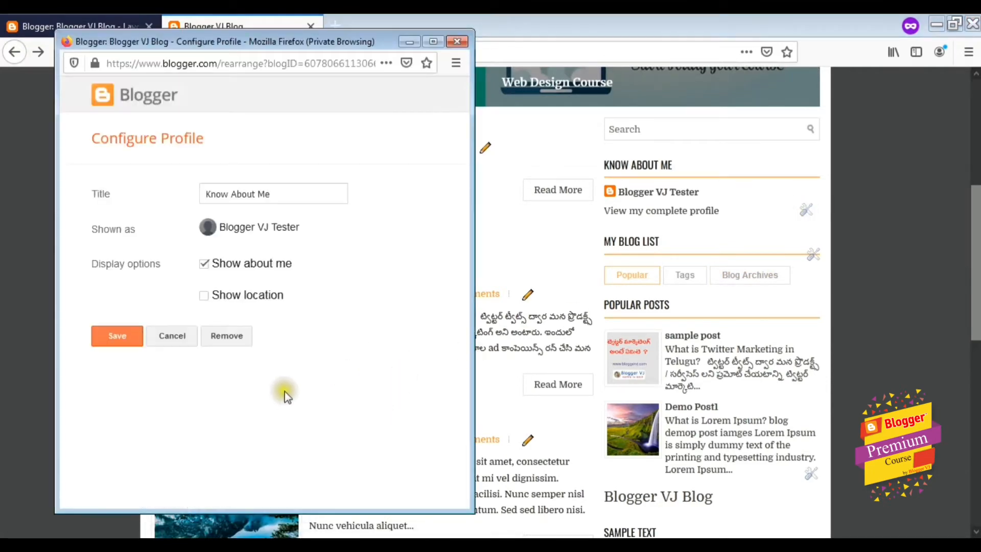
Remove the Know About Me and My Blog List gadgets from the sidebar
{"action": "left_click", "coordinate": [226, 335]}
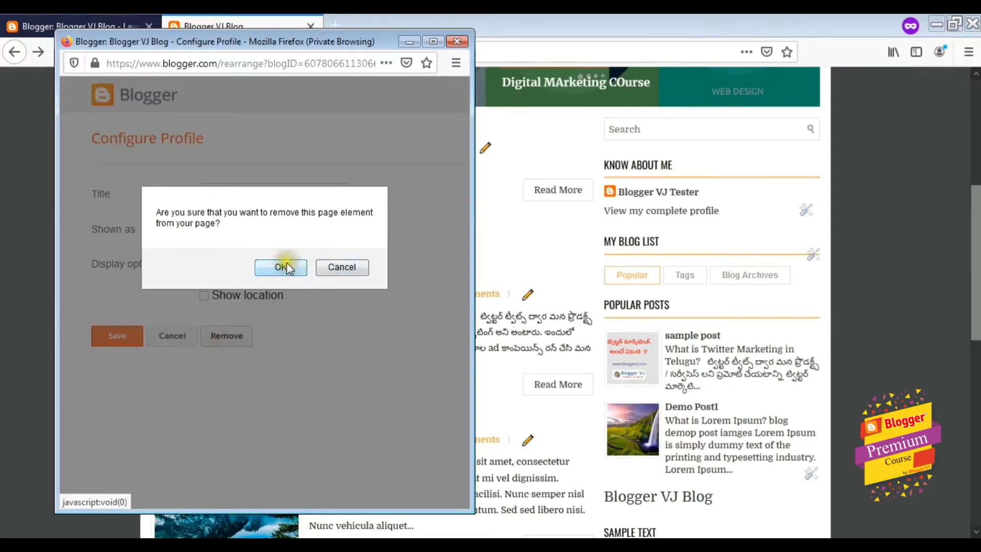
{"action": "left_click", "coordinate": [286, 268]}
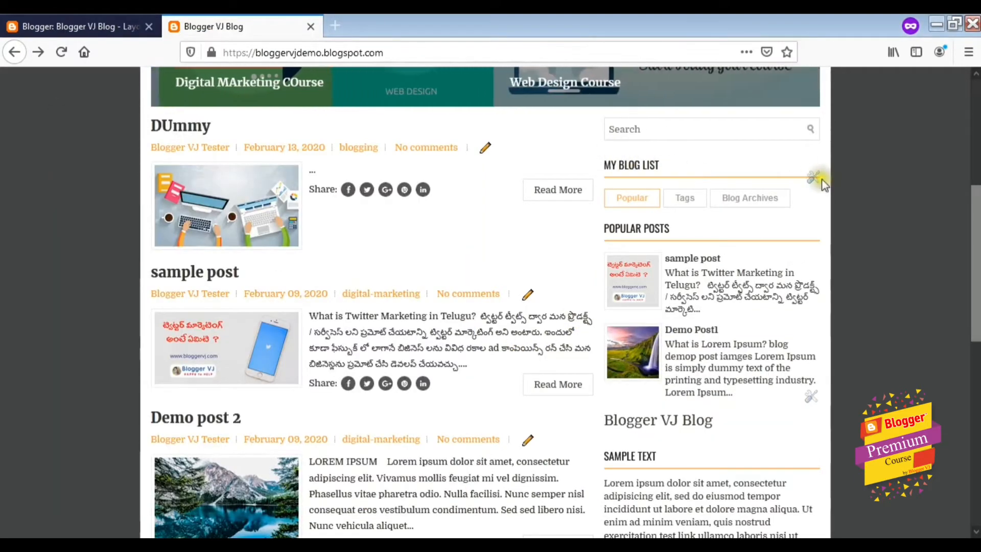
{"action": "left_click", "coordinate": [814, 179]}
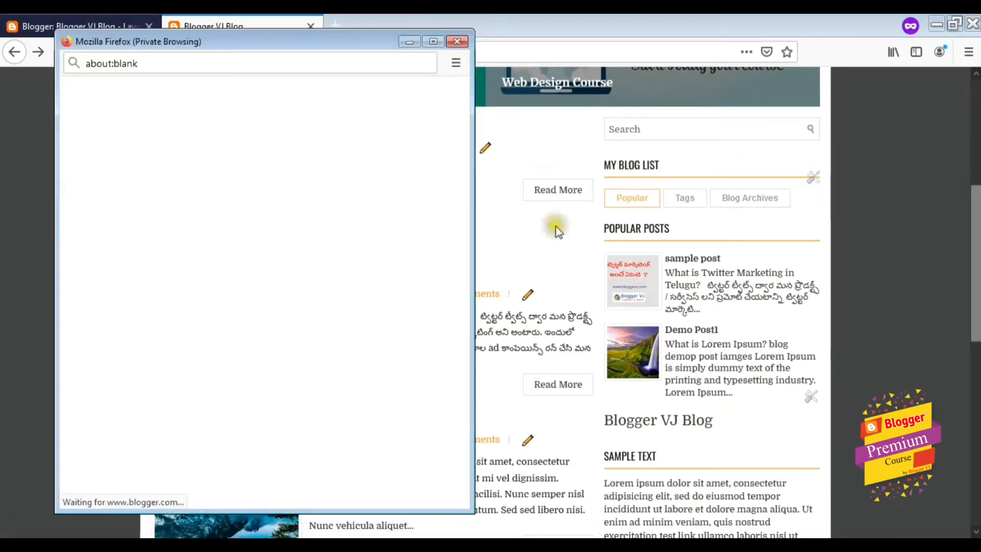
{"action": "scroll", "coordinate": [281, 450], "scroll_direction": "down", "scroll_amount": 4}
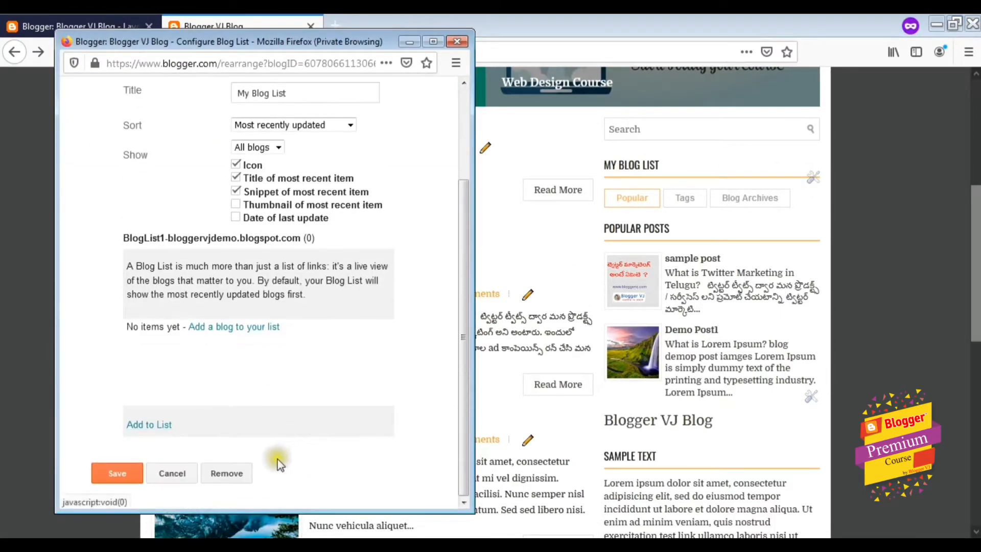
{"action": "left_click", "coordinate": [227, 473]}
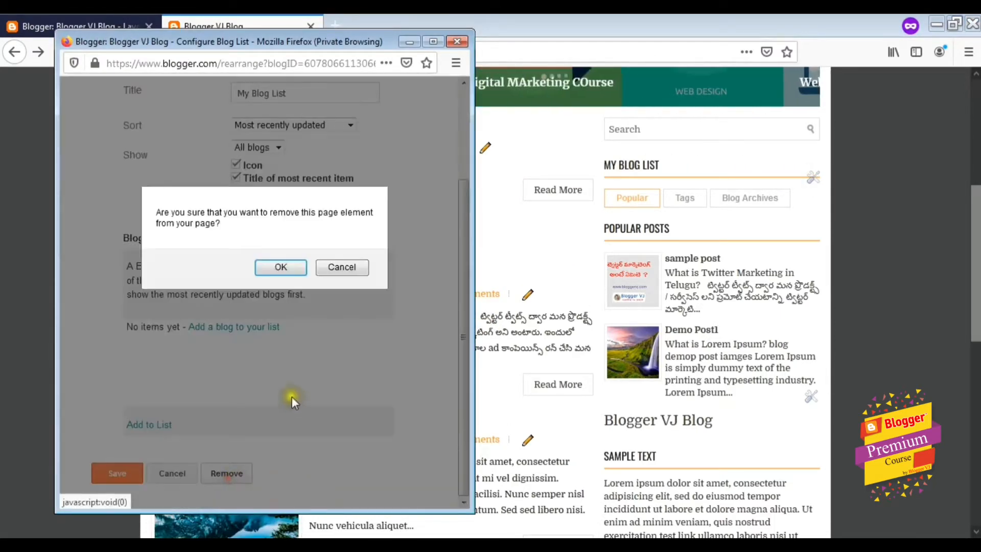
{"action": "left_click", "coordinate": [282, 266]}
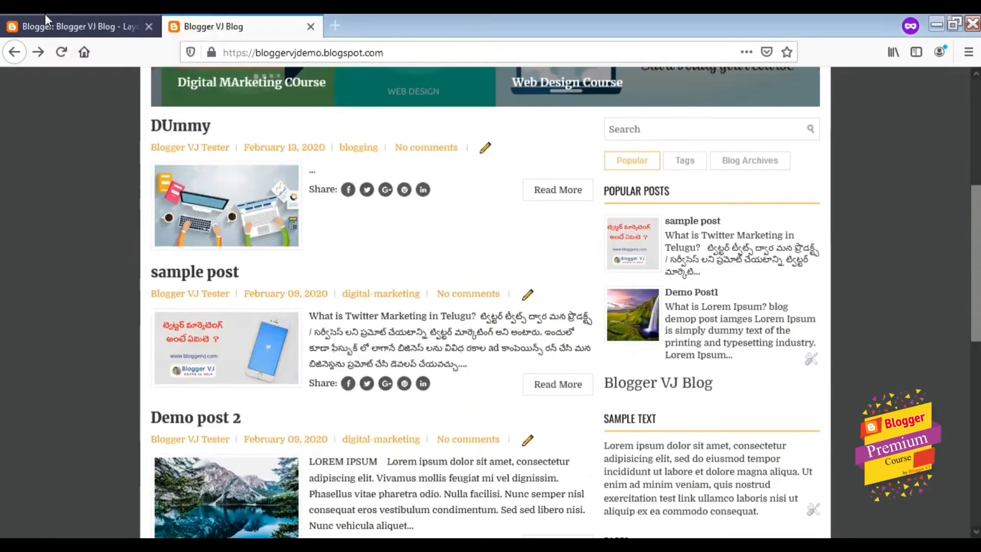
Check the live blog without the blog list, then return to the Layout page
{"action": "left_click", "coordinate": [45, 15]}
{"action": "left_click", "coordinate": [225, 23]}
{"action": "scroll", "coordinate": [419, 170], "scroll_direction": "up", "scroll_amount": 1}
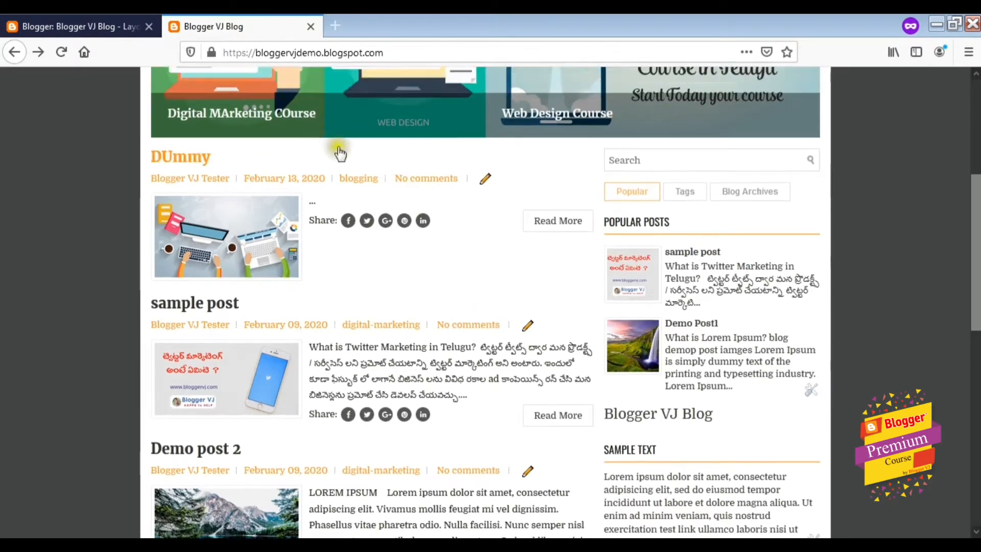
{"action": "left_click", "coordinate": [54, 21]}
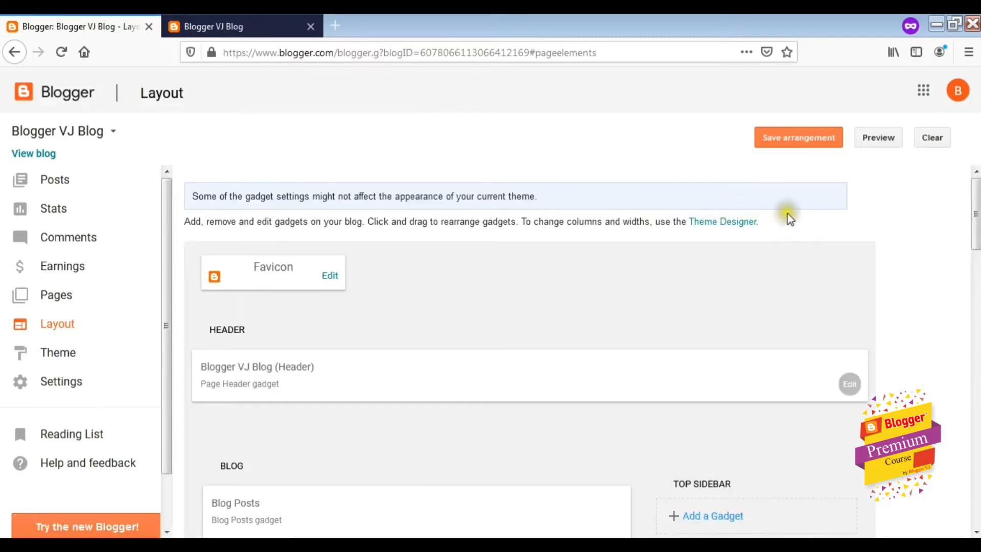
Add the Blog's stats gadget to the Top Sidebar
{"action": "scroll", "coordinate": [776, 286], "scroll_direction": "down", "scroll_amount": 3}
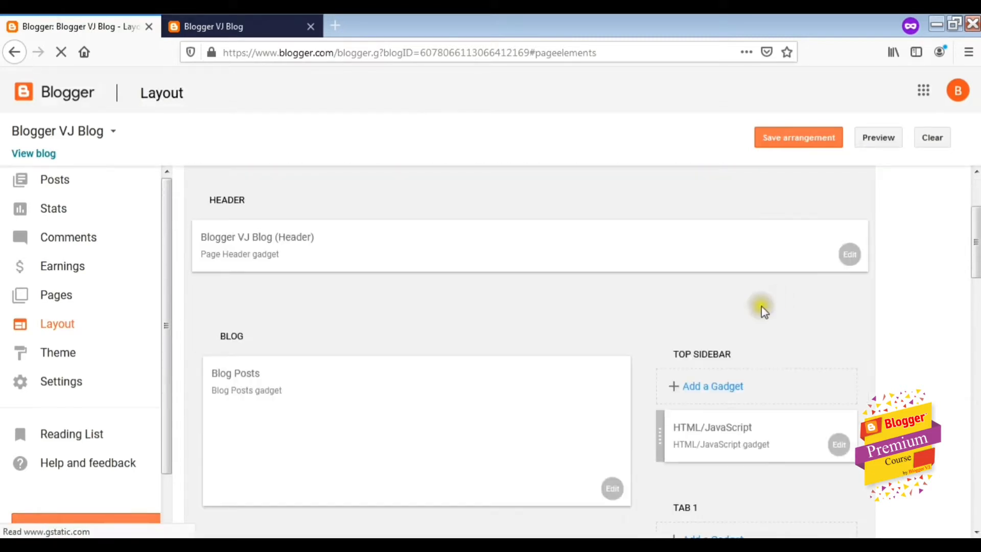
{"action": "left_click", "coordinate": [722, 386]}
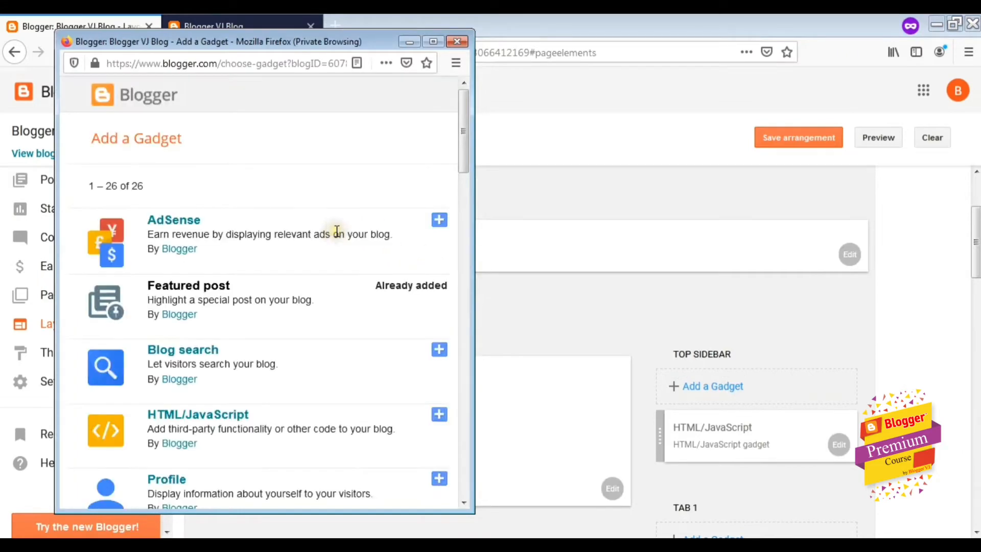
{"action": "scroll", "coordinate": [339, 233], "scroll_direction": "down", "scroll_amount": 8}
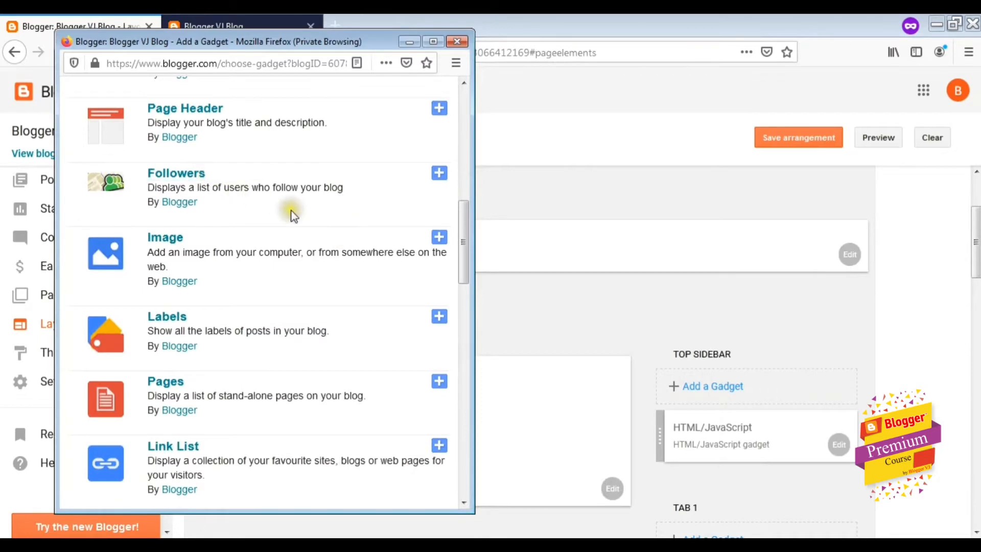
{"action": "scroll", "coordinate": [290, 214], "scroll_direction": "down", "scroll_amount": 1}
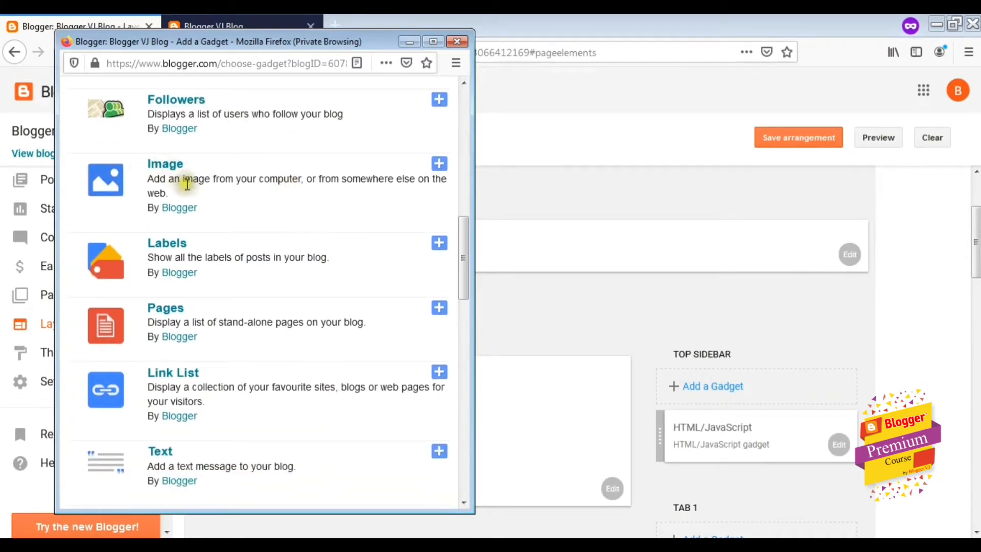
{"action": "scroll", "coordinate": [234, 222], "scroll_direction": "down", "scroll_amount": 3}
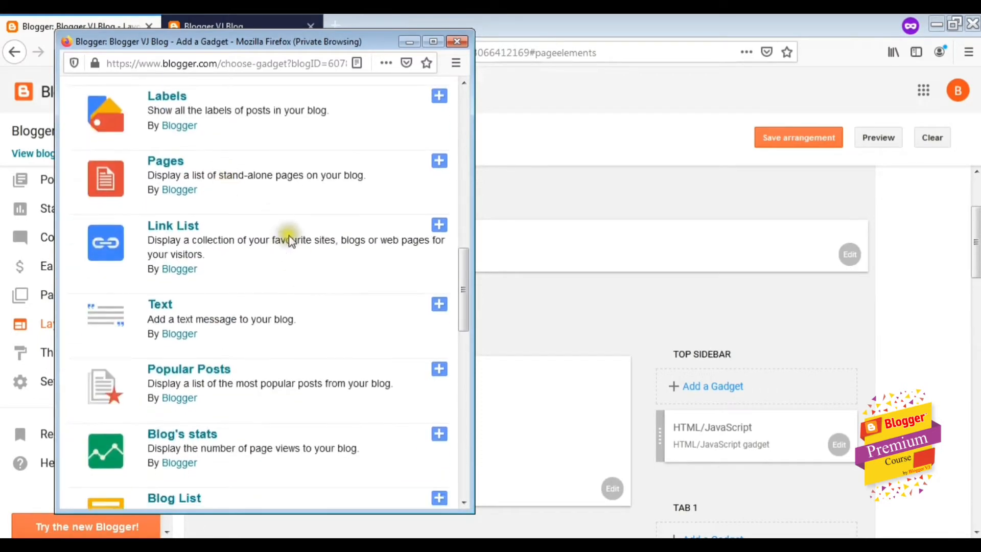
{"action": "scroll", "coordinate": [289, 239], "scroll_direction": "down", "scroll_amount": 3}
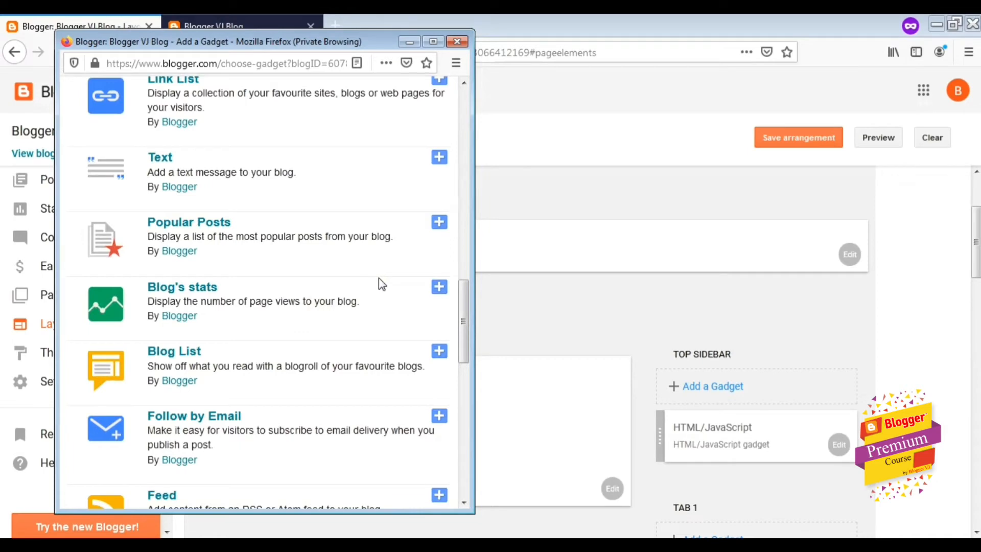
{"action": "left_click", "coordinate": [439, 288]}
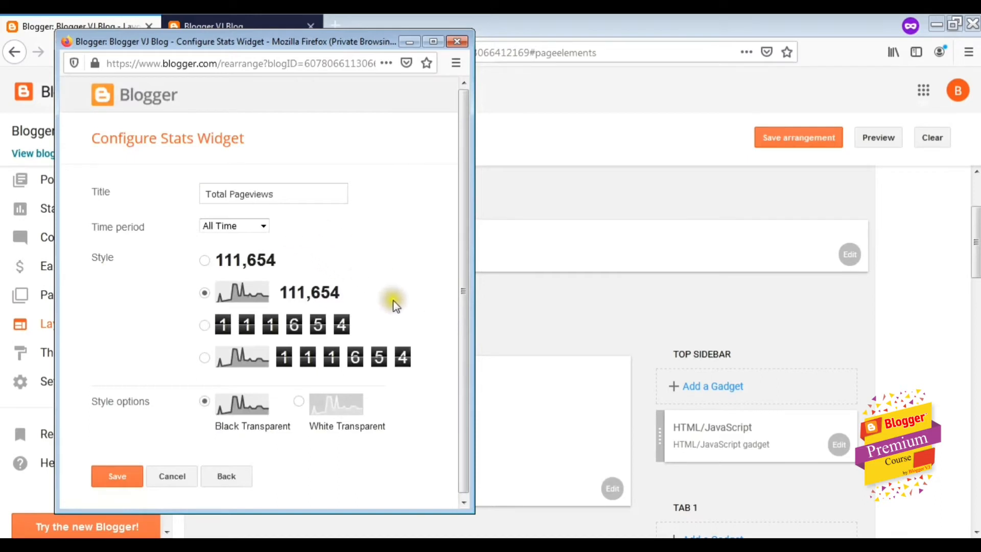
Make it an animated All Time digit counter, save, and view the live blog
{"action": "scroll", "coordinate": [431, 313], "scroll_direction": "down", "scroll_amount": 1}
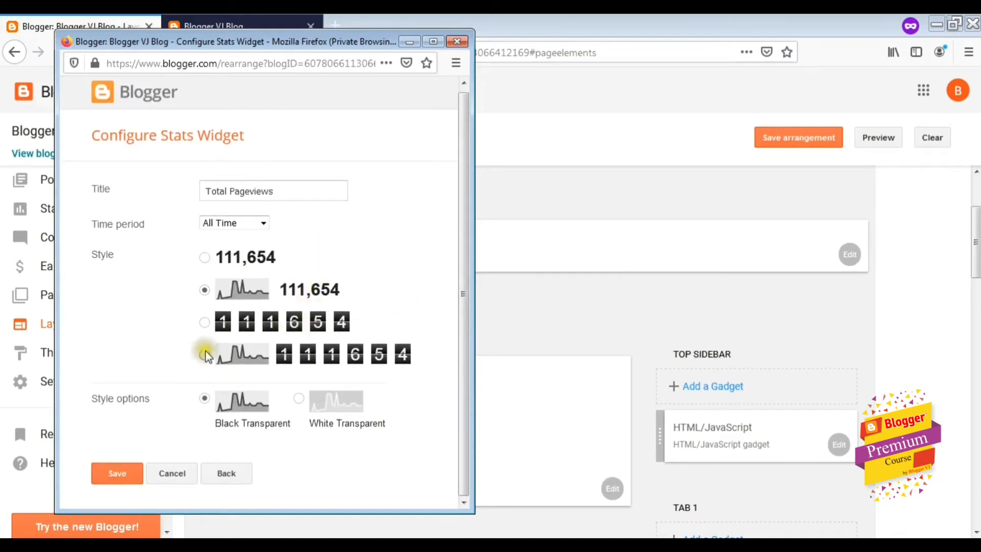
{"action": "left_click", "coordinate": [204, 323]}
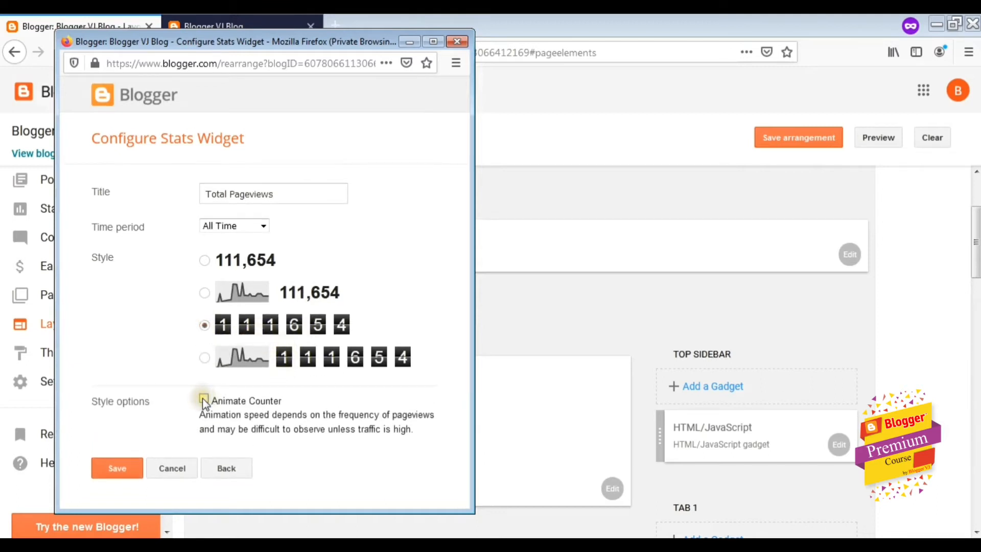
{"action": "left_click", "coordinate": [204, 398]}
{"action": "left_click", "coordinate": [135, 471]}
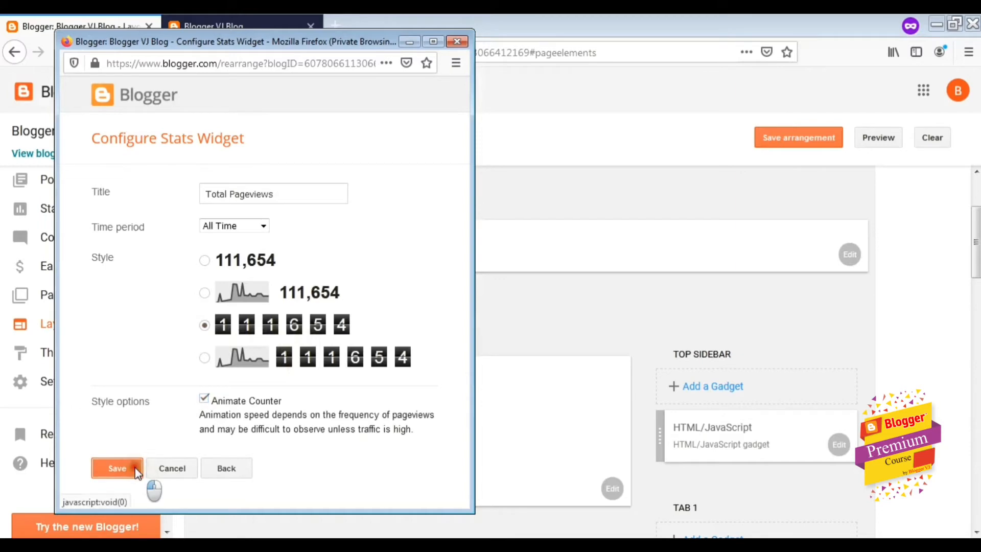
{"action": "left_click", "coordinate": [196, 26]}
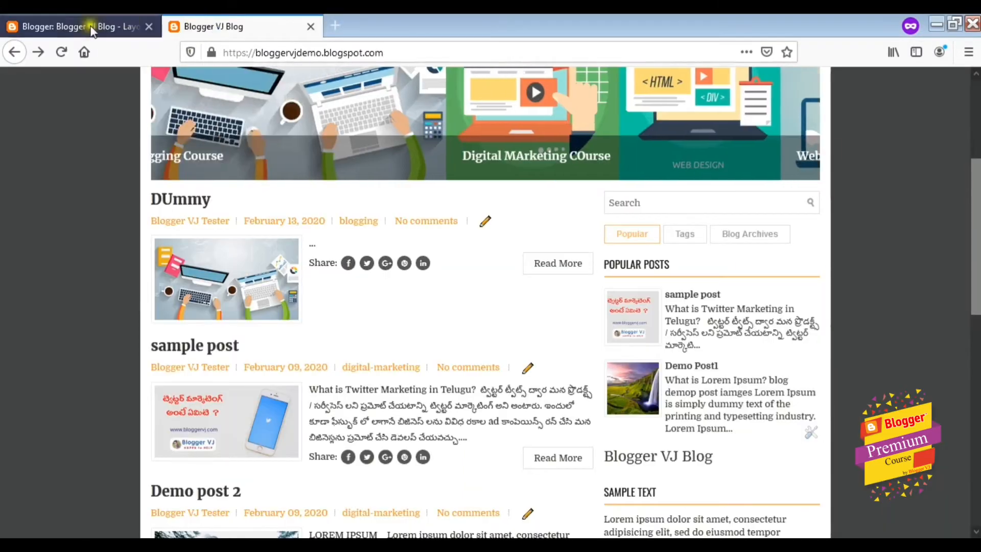
Reload the live blog repeatedly to push Total Pageviews to 48, then return to Layout
{"action": "left_click", "coordinate": [61, 52]}
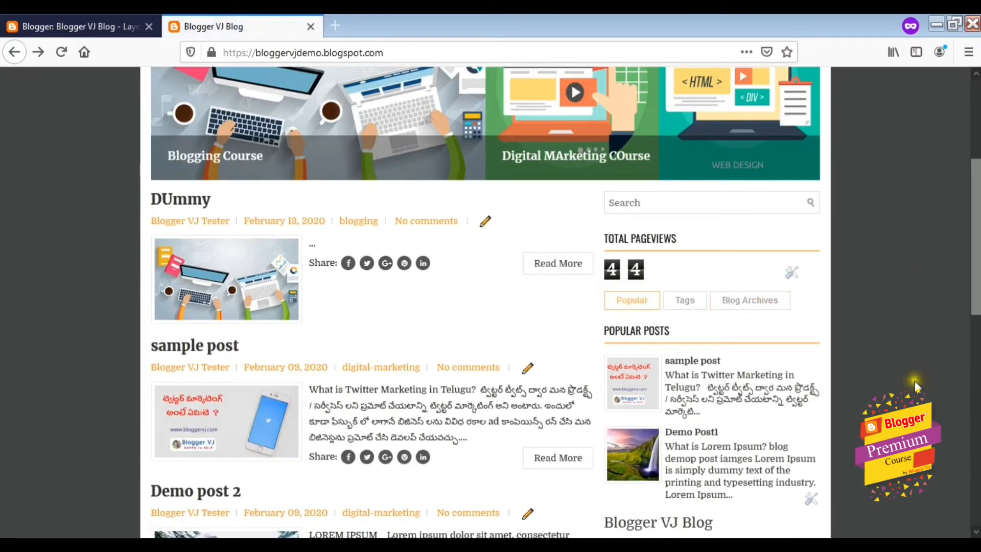
{"action": "key", "text": "F5"}
{"action": "key", "text": "F5"}
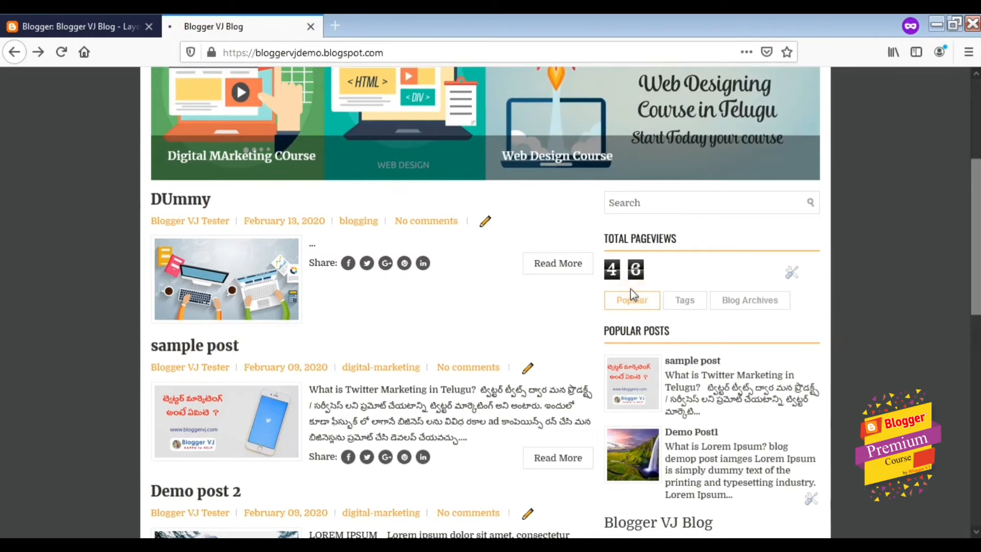
{"action": "key", "text": "F5"}
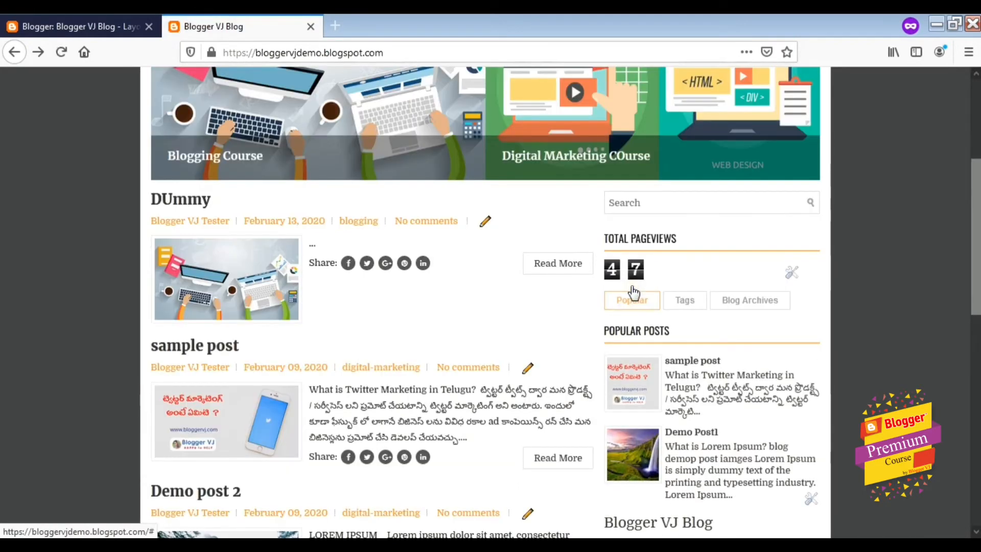
{"action": "left_click", "coordinate": [62, 53]}
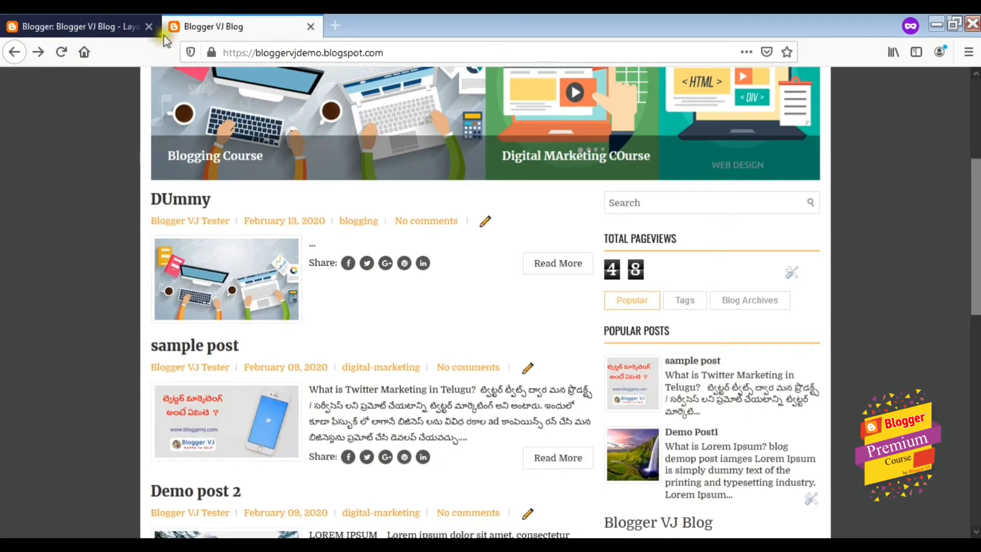
{"action": "left_click", "coordinate": [87, 26]}
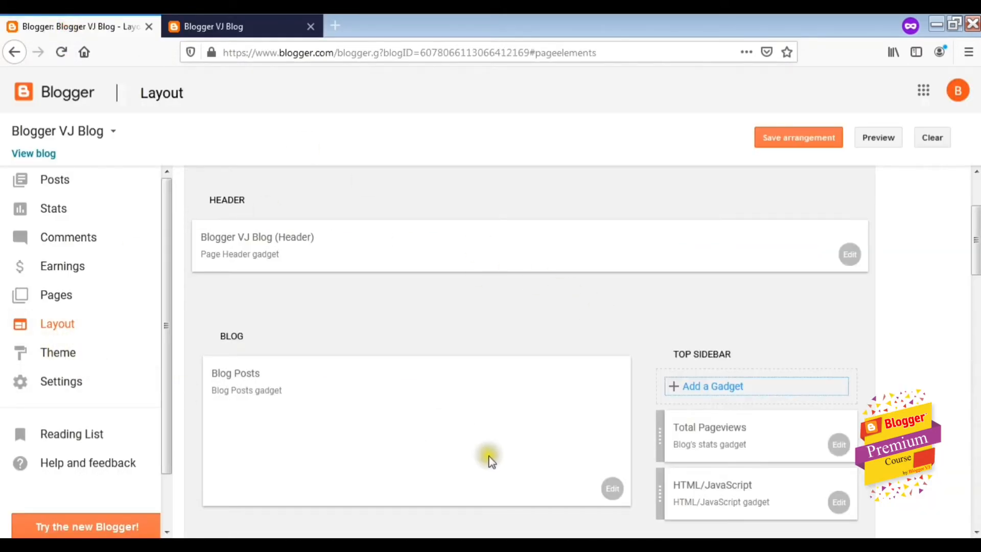
Add the Contact Form gadget to the Top Sidebar and save it titled Contact Form
{"action": "left_click", "coordinate": [700, 391]}
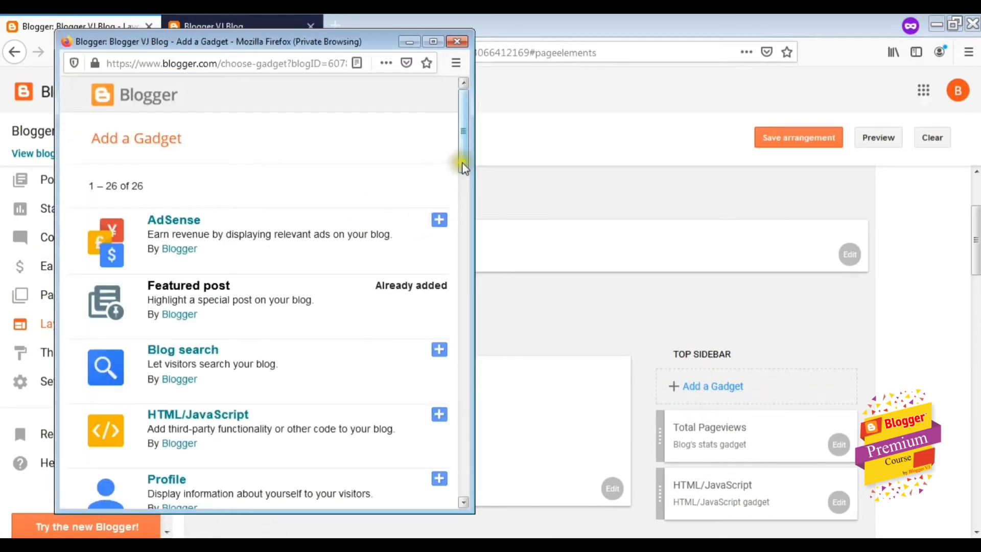
{"action": "scroll", "coordinate": [464, 170], "scroll_direction": "down", "scroll_amount": 1}
{"action": "scroll", "coordinate": [240, 302], "scroll_direction": "down", "scroll_amount": 7}
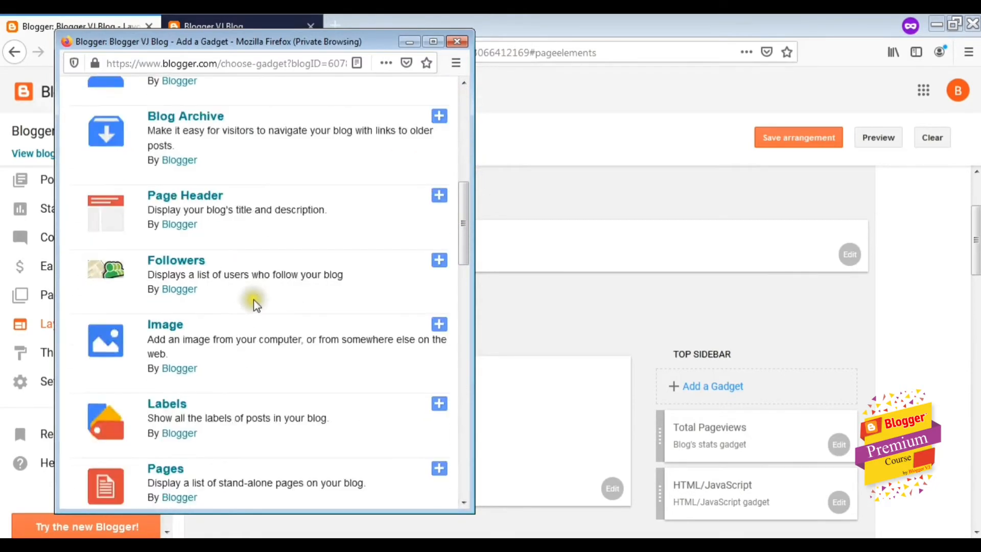
{"action": "scroll", "coordinate": [241, 294], "scroll_direction": "down", "scroll_amount": 4}
{"action": "scroll", "coordinate": [258, 286], "scroll_direction": "down", "scroll_amount": 4}
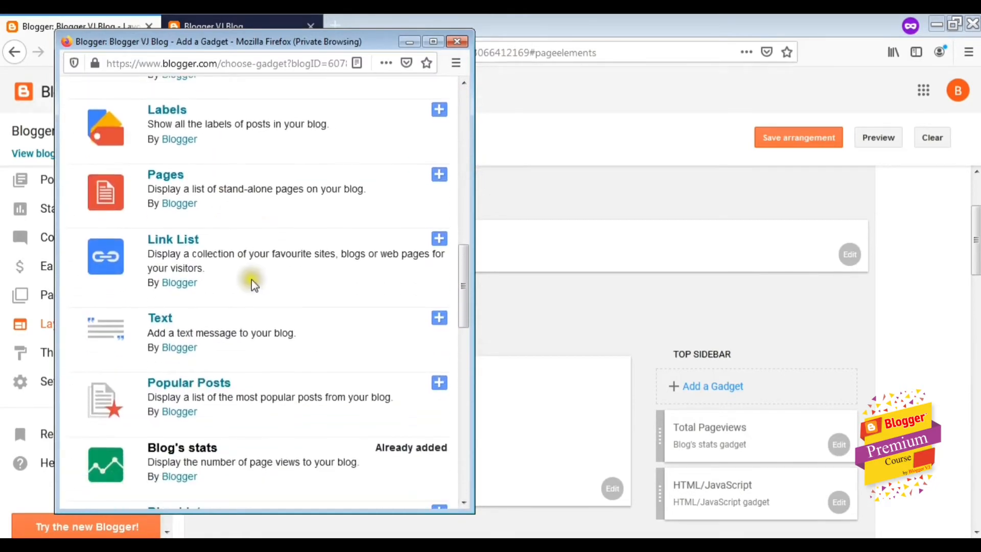
{"action": "scroll", "coordinate": [251, 278], "scroll_direction": "down", "scroll_amount": 3}
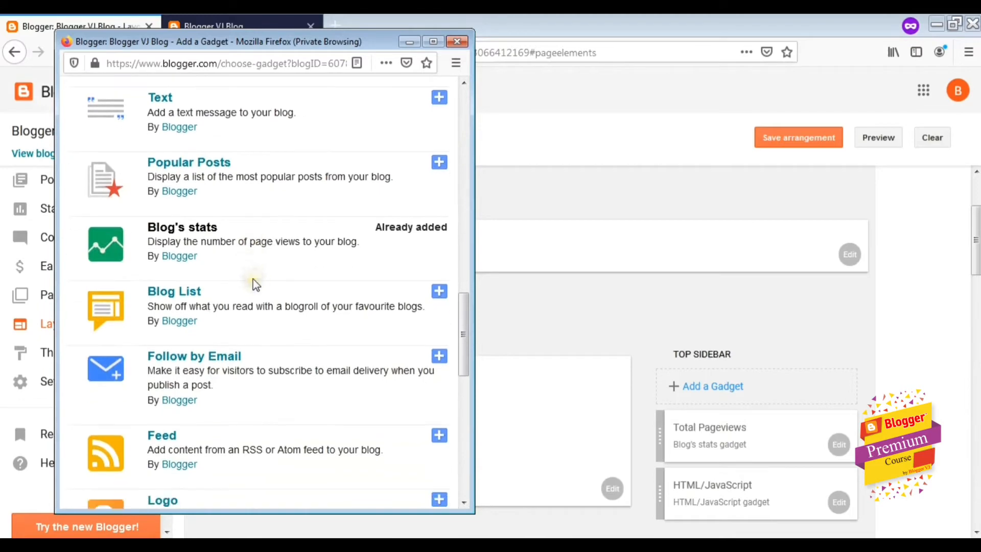
{"action": "scroll", "coordinate": [258, 285], "scroll_direction": "down", "scroll_amount": 2}
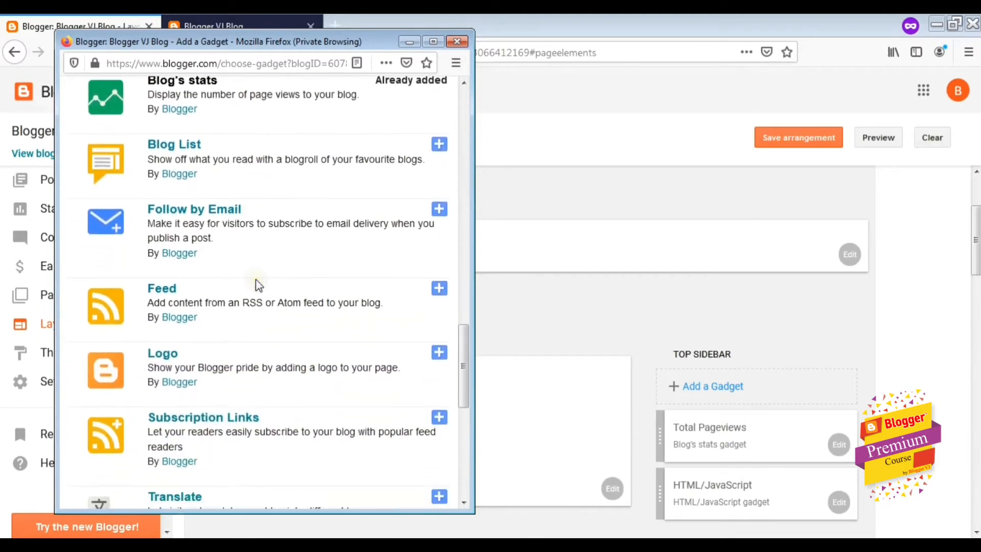
{"action": "scroll", "coordinate": [262, 276], "scroll_direction": "down", "scroll_amount": 3}
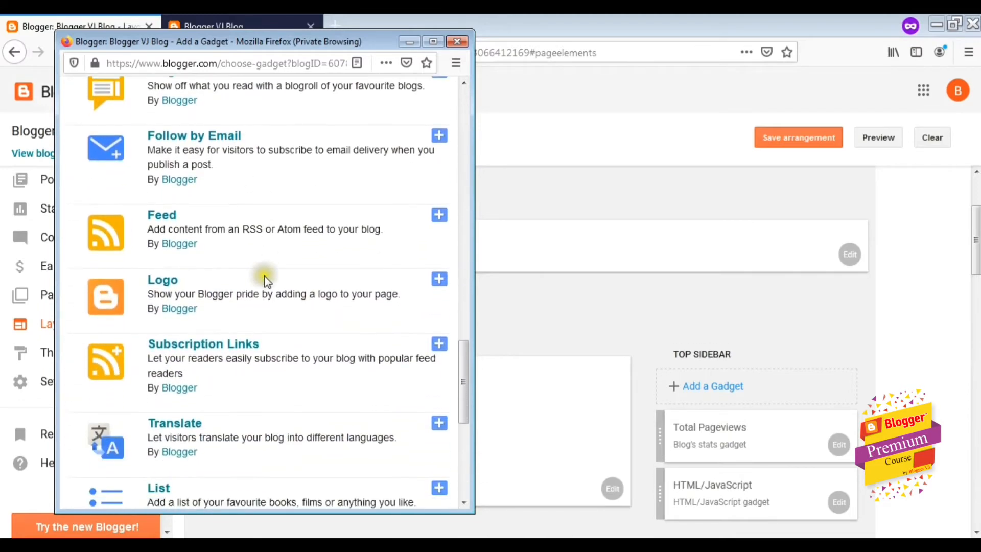
{"action": "scroll", "coordinate": [279, 285], "scroll_direction": "down", "scroll_amount": 3}
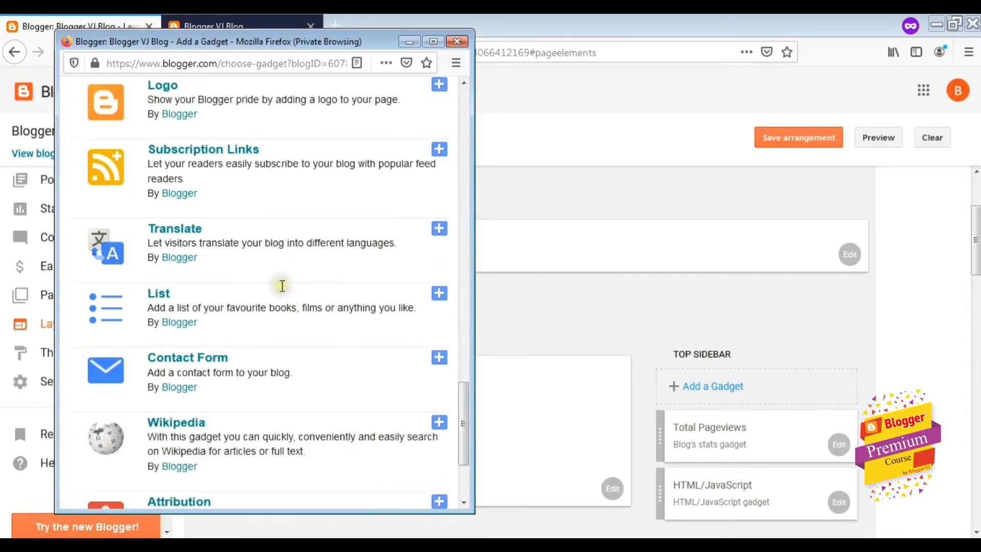
{"action": "scroll", "coordinate": [271, 286], "scroll_direction": "down", "scroll_amount": 2}
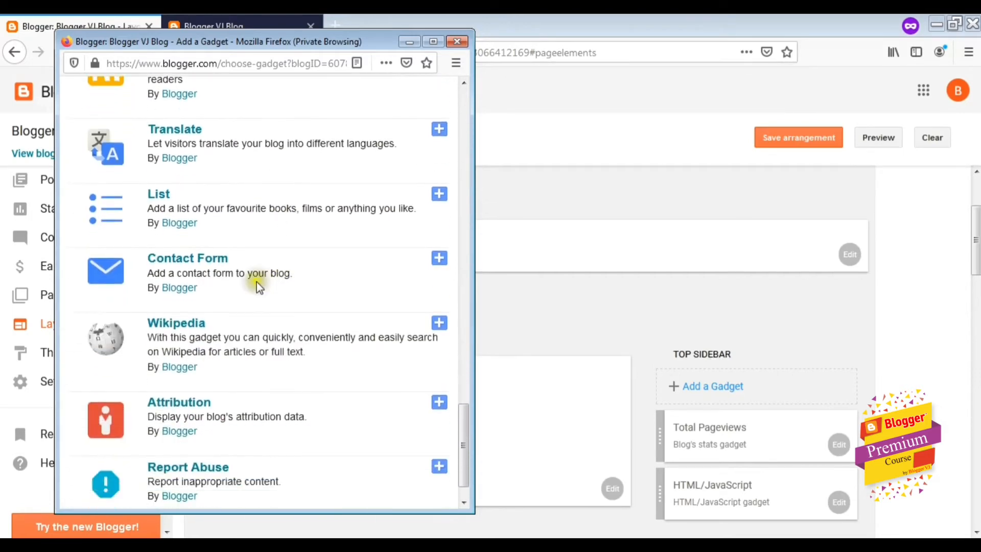
{"action": "left_click", "coordinate": [439, 262]}
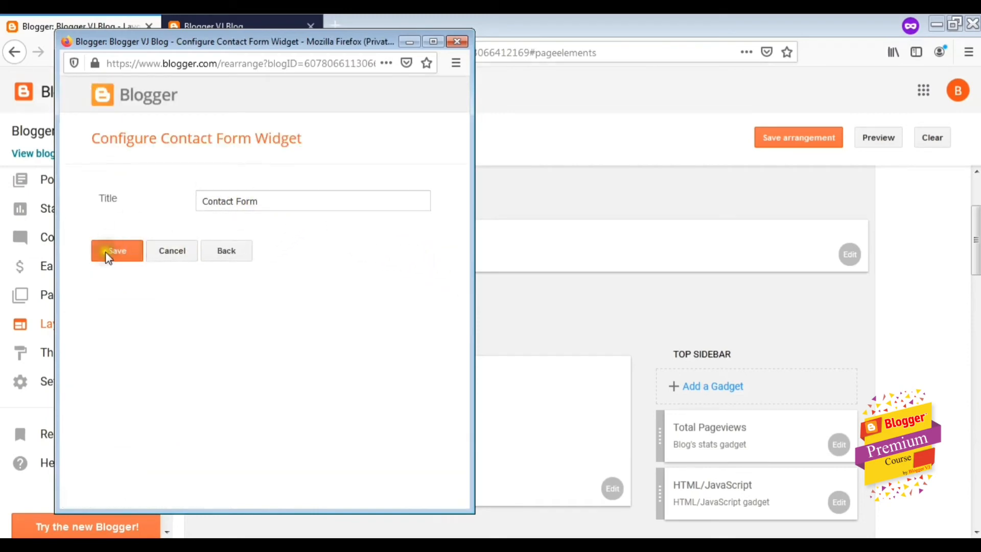
{"action": "left_click", "coordinate": [106, 252]}
Reload the live blog and try the Contact Form's Name, Email and Message fields
{"action": "left_click", "coordinate": [255, 22]}
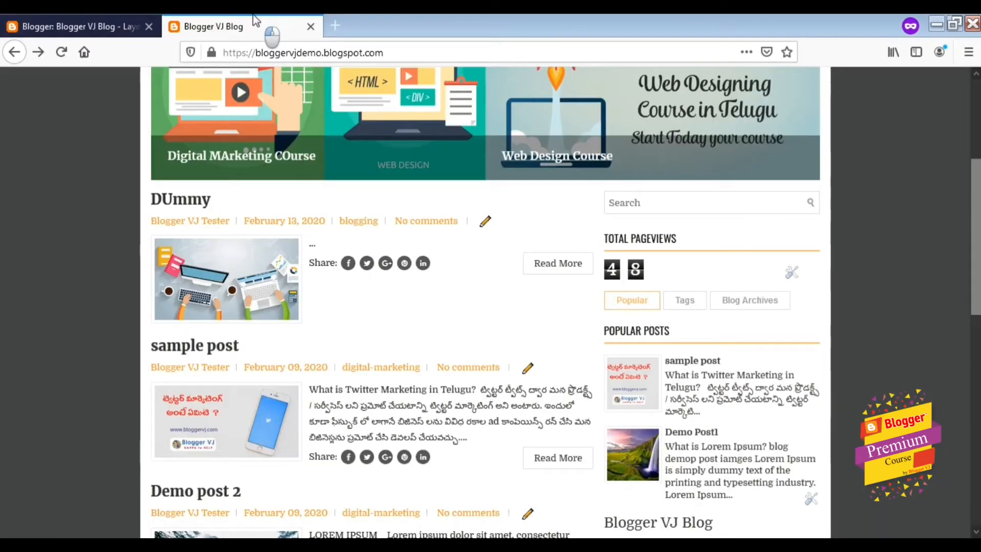
{"action": "key", "text": "F5"}
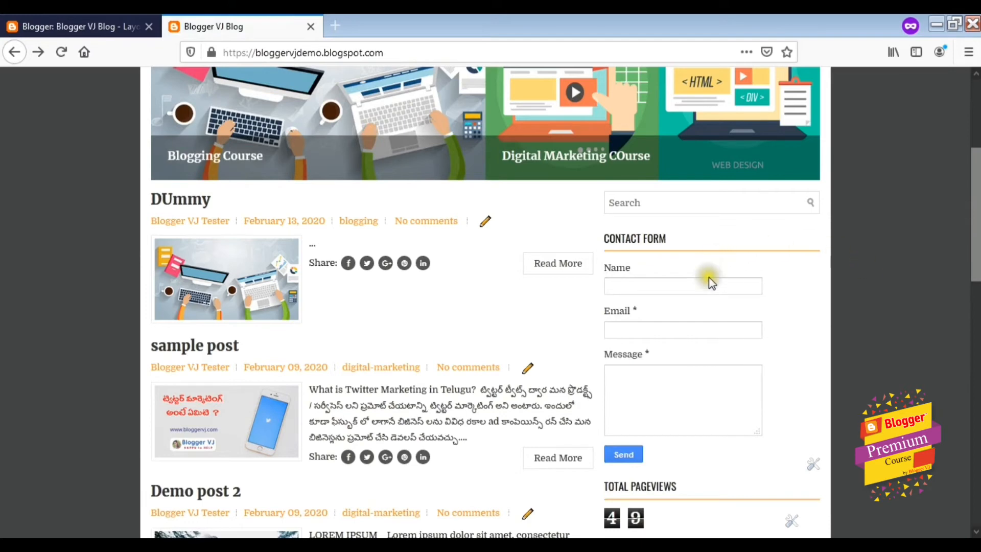
{"action": "left_click", "coordinate": [710, 284]}
{"action": "left_click", "coordinate": [724, 332]}
{"action": "left_click", "coordinate": [738, 403]}
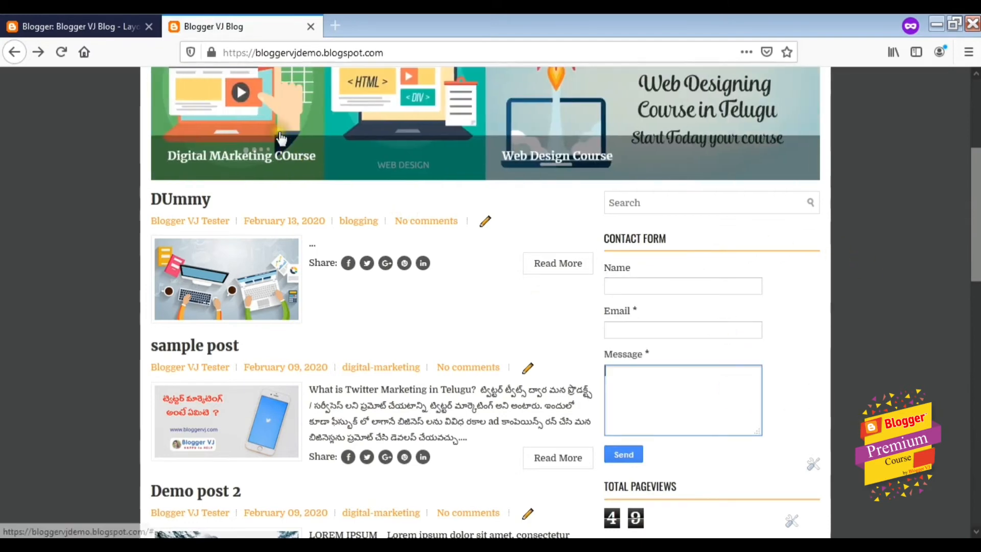
{"action": "left_click", "coordinate": [98, 21]}
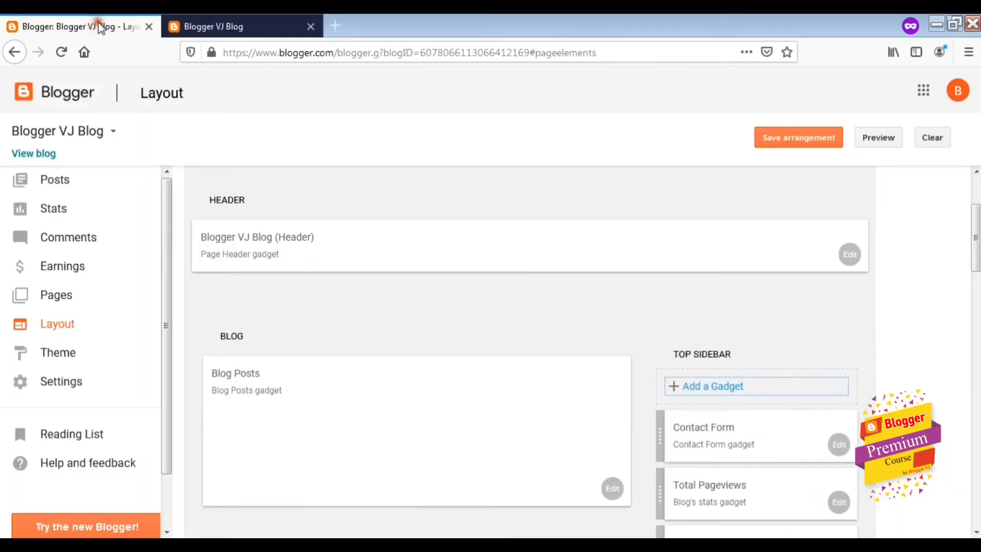
Add Follow by Email with the blog's FeedBurner feed URL and save it
{"action": "left_click", "coordinate": [700, 399]}
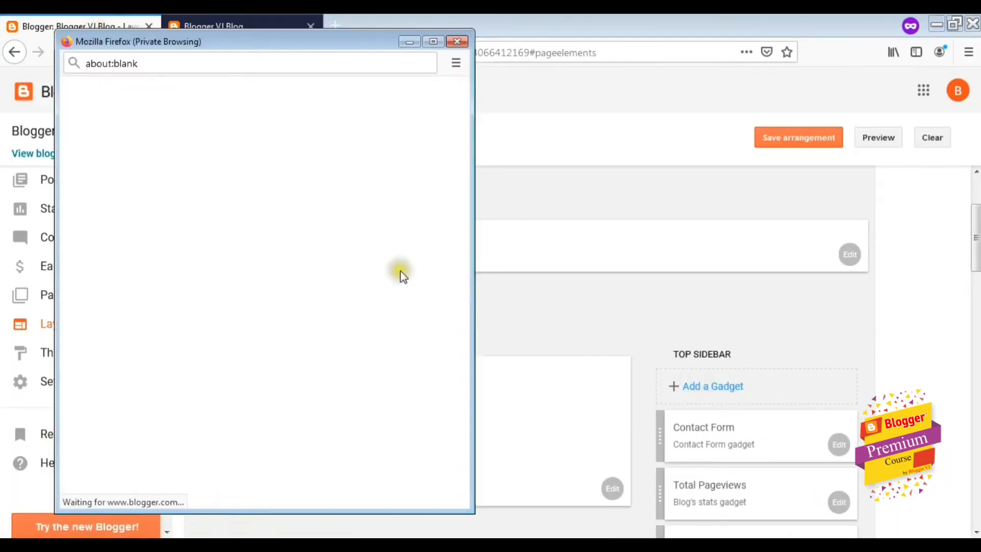
{"action": "scroll", "coordinate": [404, 276], "scroll_direction": "down", "scroll_amount": 10}
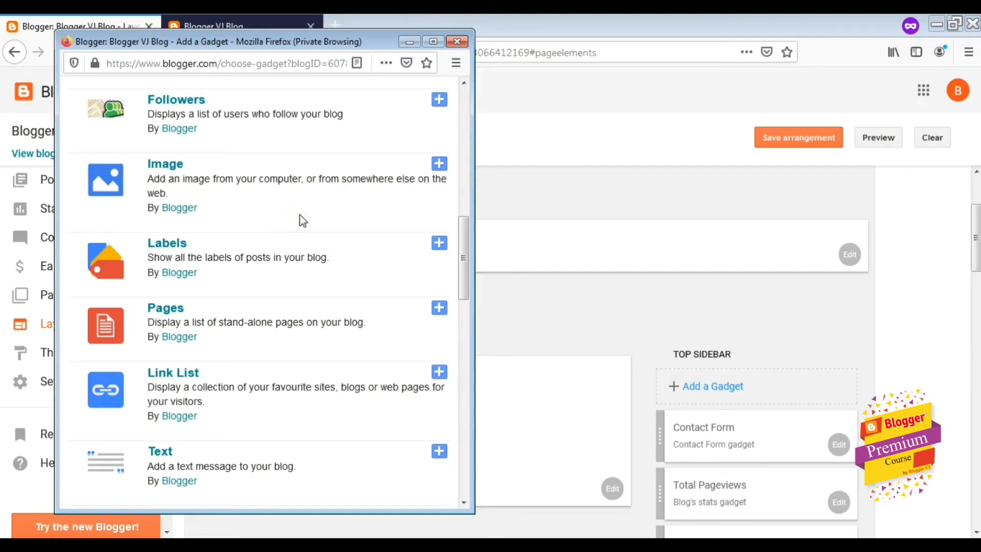
{"action": "scroll", "coordinate": [304, 221], "scroll_direction": "down", "scroll_amount": 5}
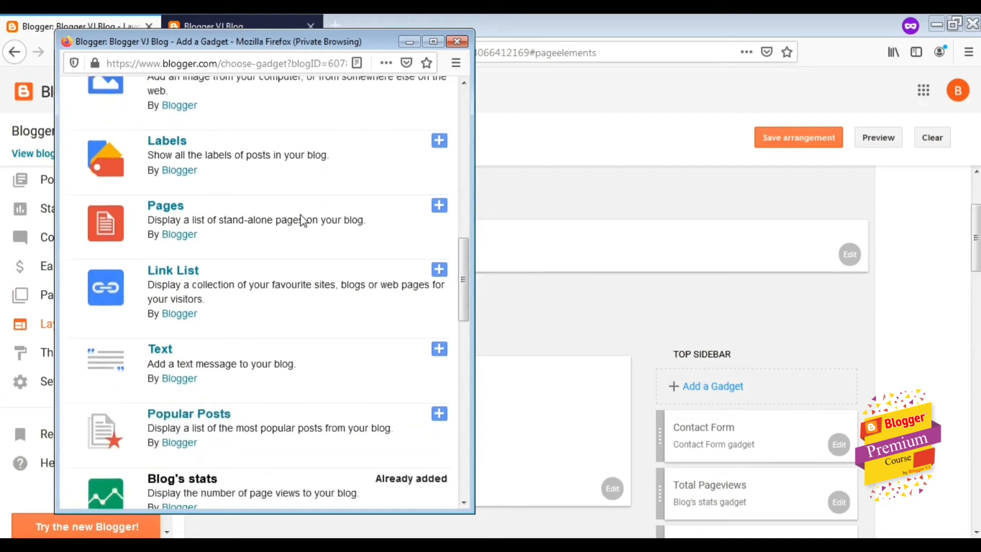
{"action": "scroll", "coordinate": [301, 215], "scroll_direction": "down", "scroll_amount": 5}
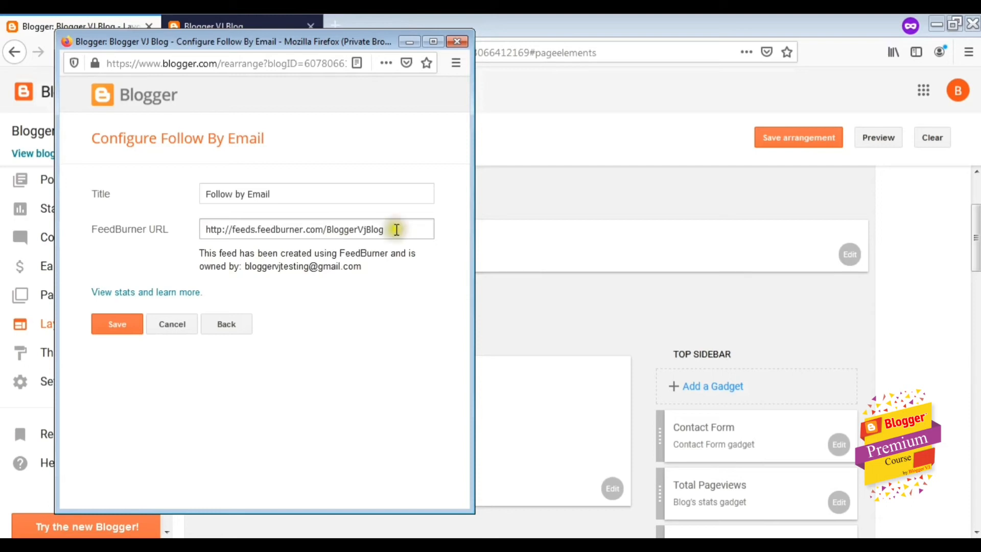
{"action": "left_click", "coordinate": [122, 331]}
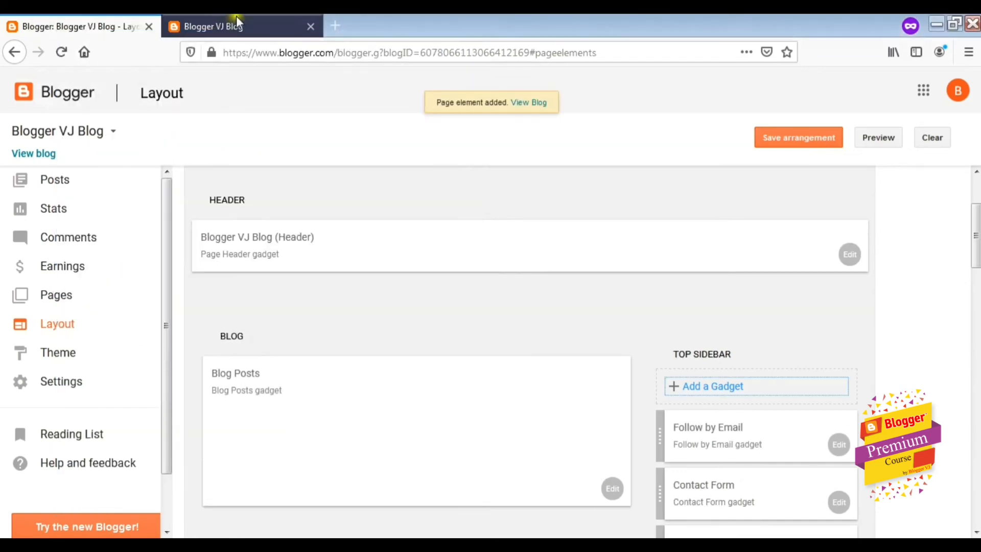
Reload the live blog and submit a test Gmail address in its Follow by Email box
{"action": "left_click", "coordinate": [236, 23]}
{"action": "left_click", "coordinate": [59, 53]}
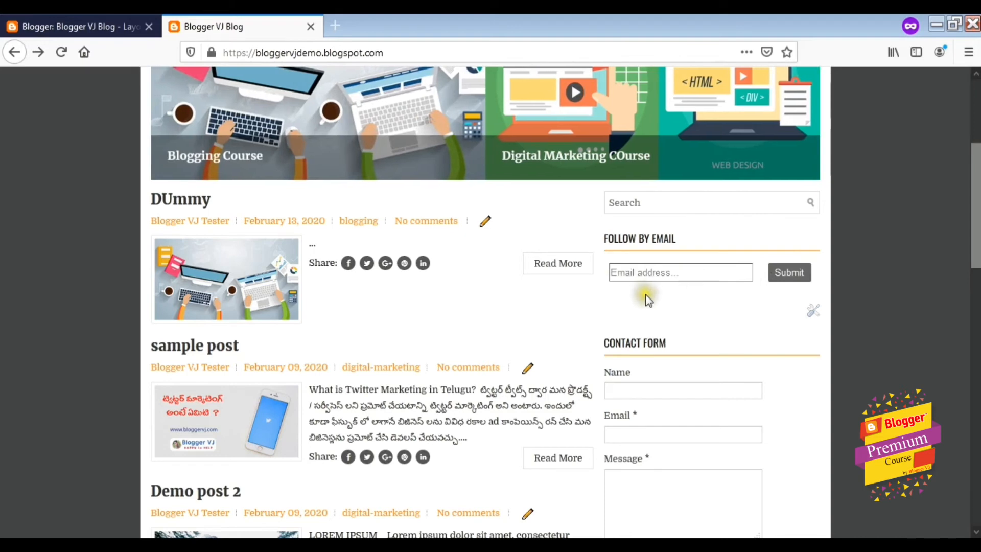
{"action": "left_click", "coordinate": [658, 279]}
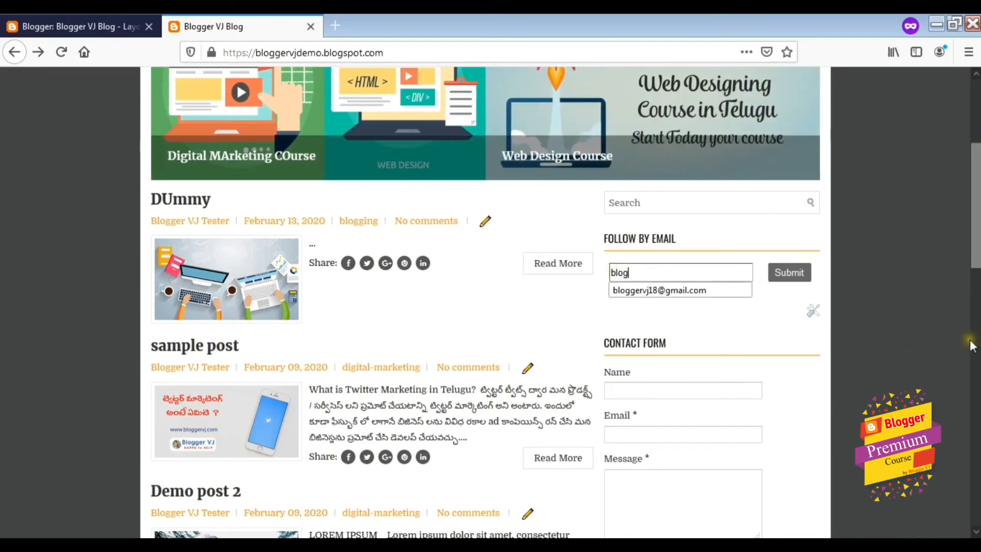
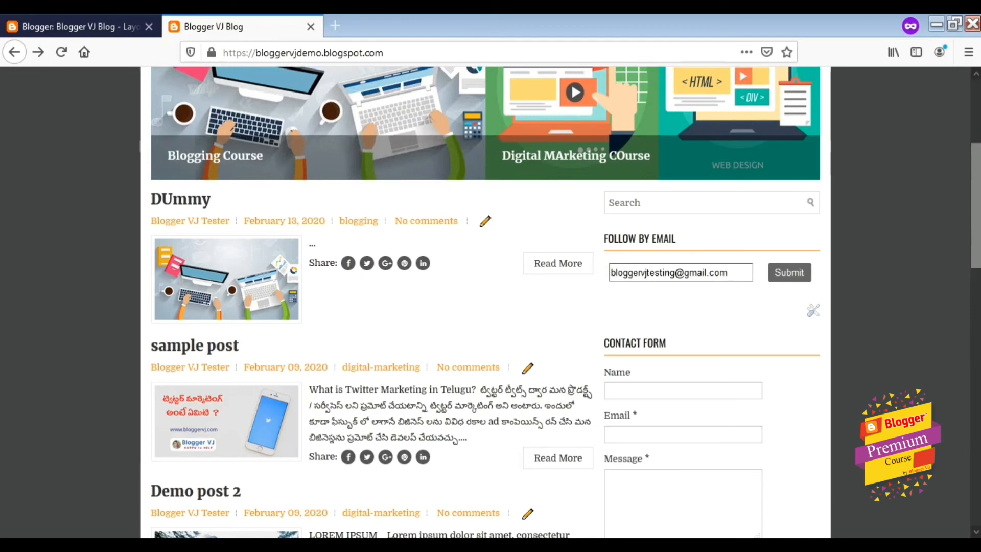
{"action": "left_click", "coordinate": [790, 274]}
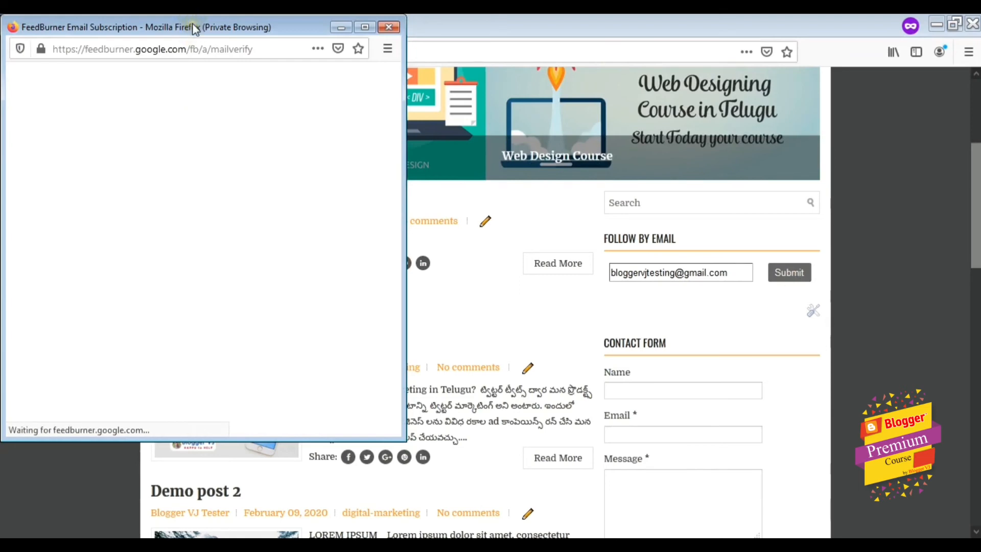
Complete the FeedBurner subscription request for the test address and close the confirmation window
{"action": "left_click_drag", "start_coordinate": [193, 28], "coordinate": [225, 35]}
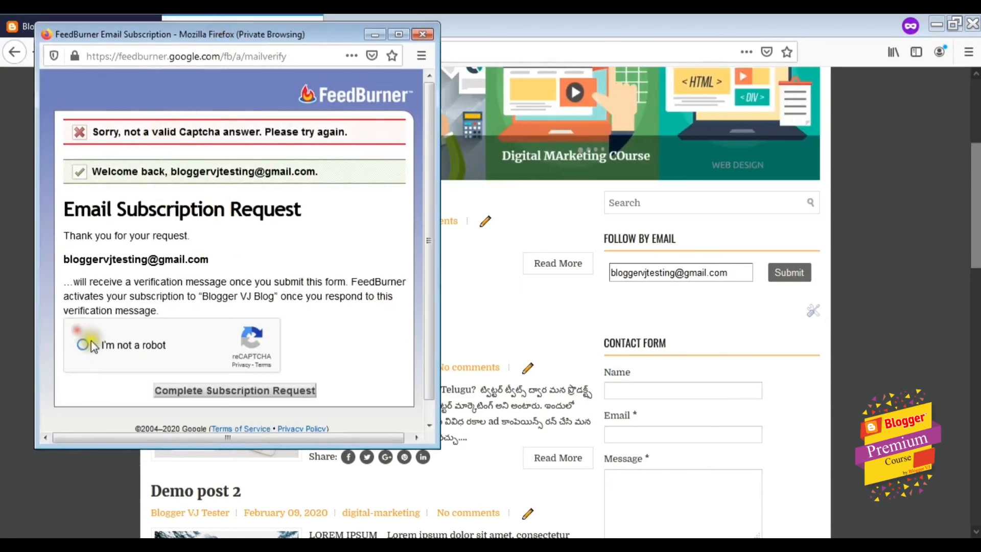
{"action": "left_click", "coordinate": [254, 393]}
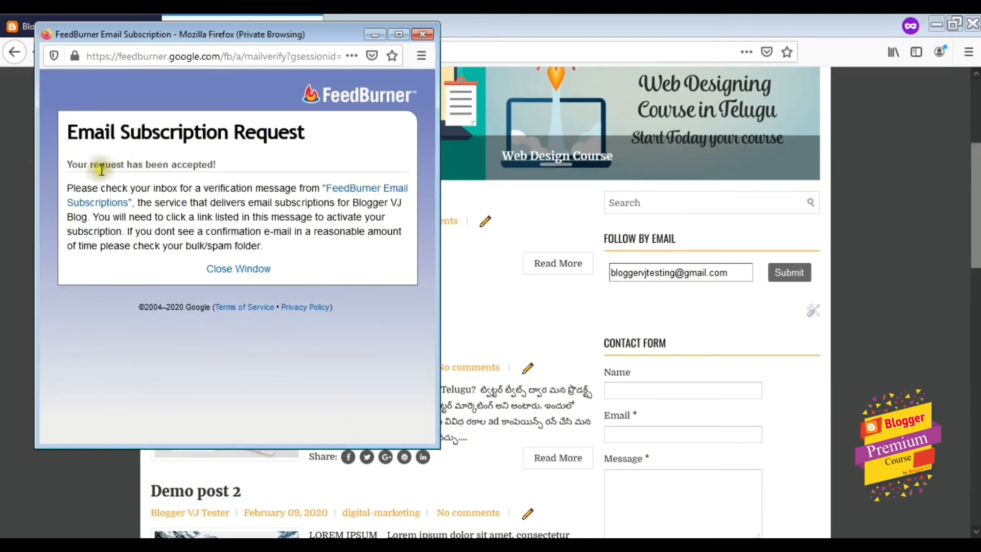
{"action": "left_click", "coordinate": [247, 270]}
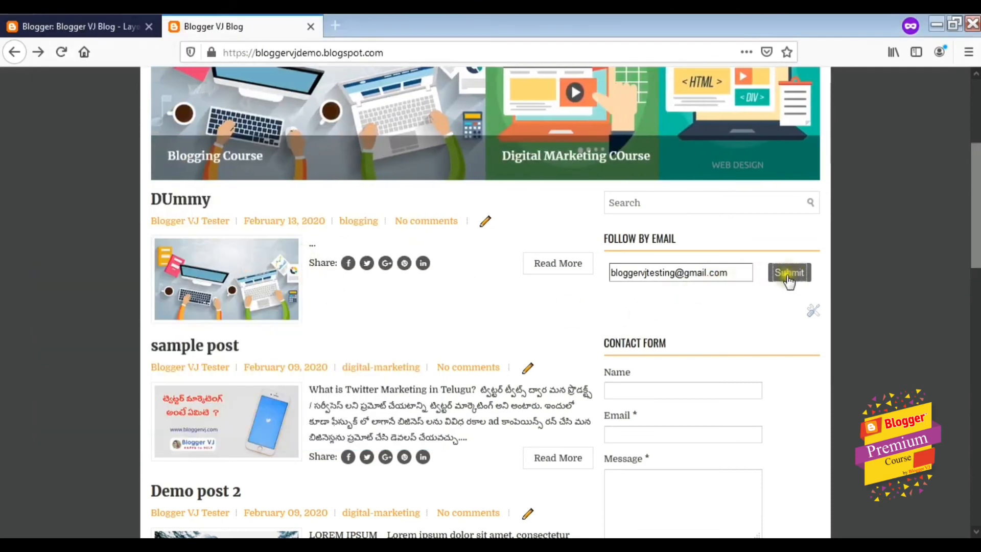
{"action": "left_click_drag", "start_coordinate": [738, 274], "coordinate": [609, 264]}
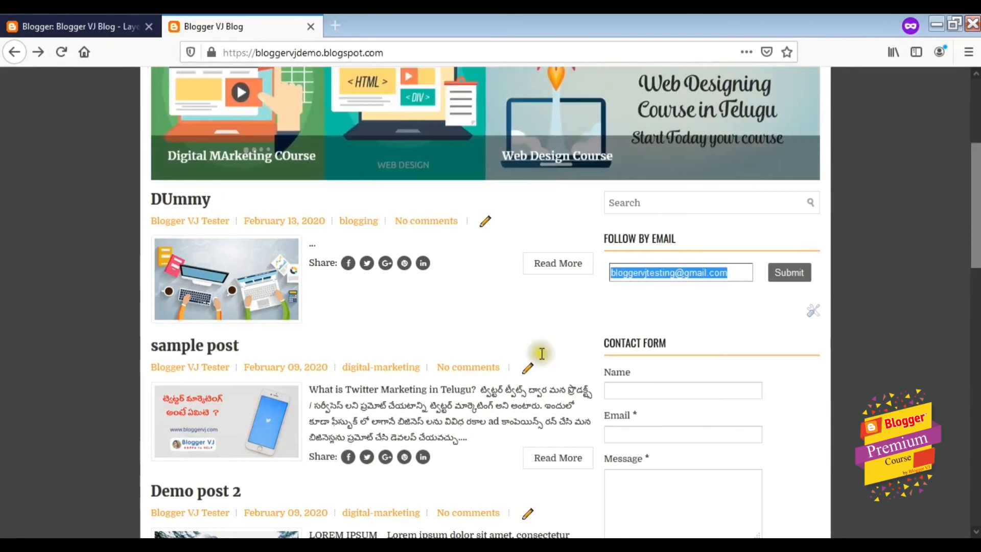
{"action": "left_click", "coordinate": [75, 22]}
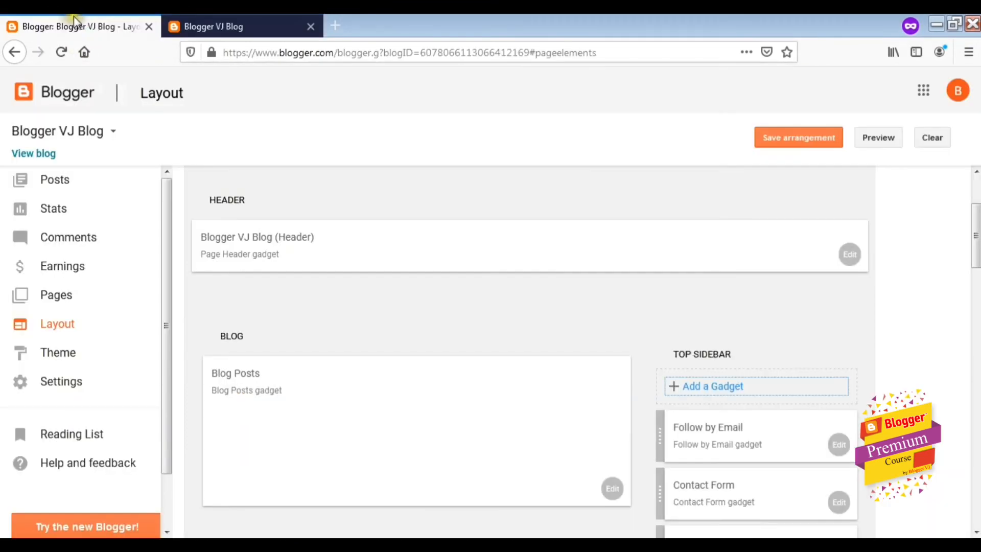
{"action": "left_click", "coordinate": [746, 386]}
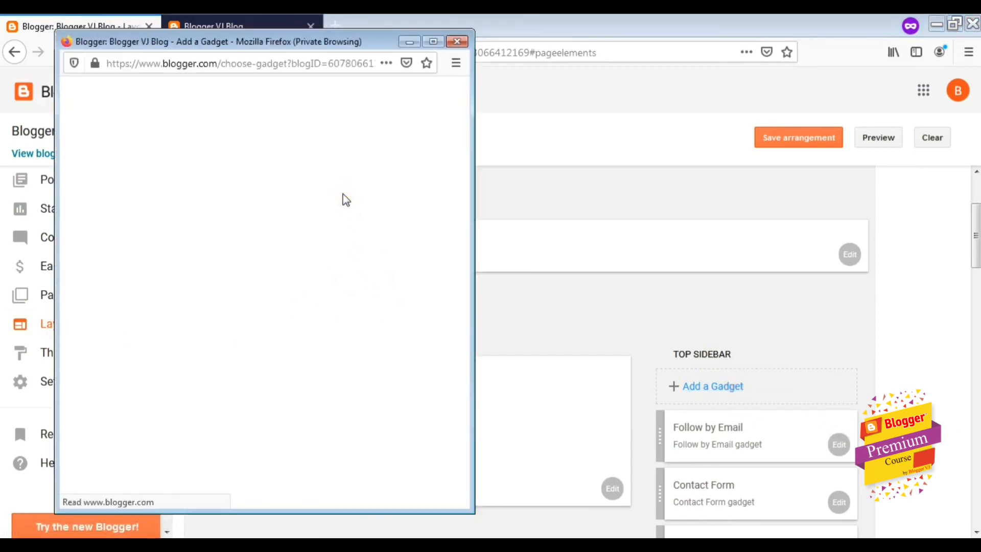
{"action": "scroll", "coordinate": [342, 197], "scroll_direction": "down", "scroll_amount": 5}
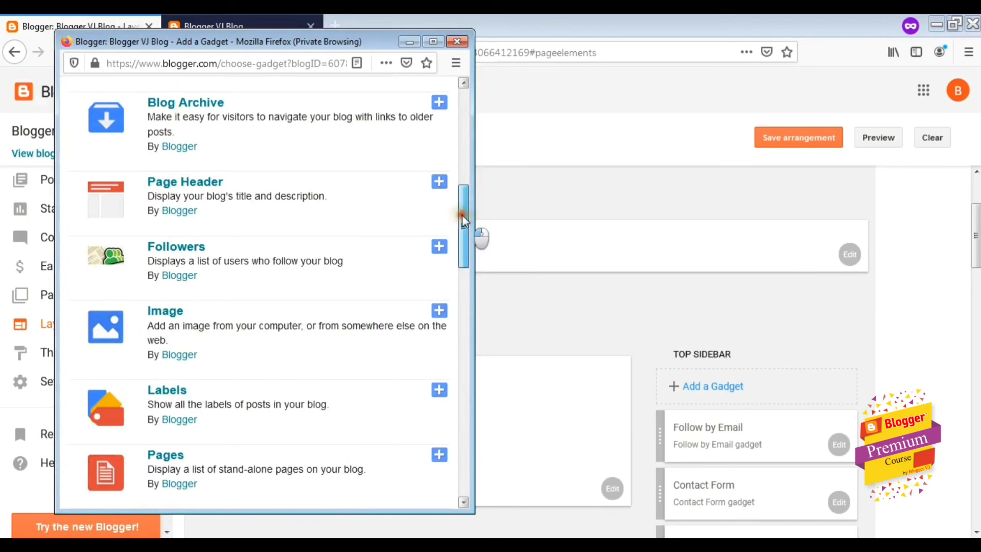
{"action": "scroll", "coordinate": [456, 213], "scroll_direction": "down", "scroll_amount": 5}
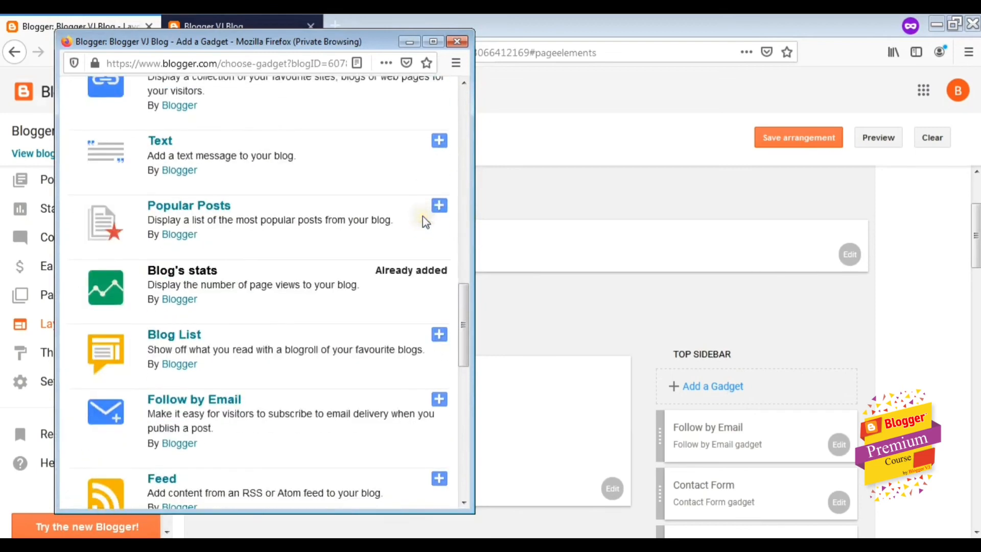
{"action": "scroll", "coordinate": [425, 219], "scroll_direction": "down", "scroll_amount": 6}
{"action": "scroll", "coordinate": [424, 221], "scroll_direction": "down", "scroll_amount": 5}
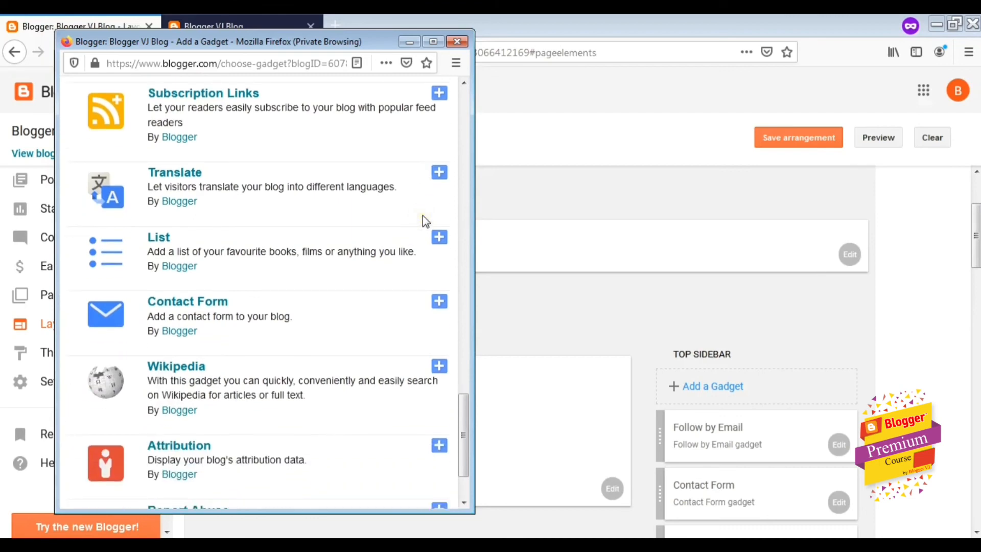
{"action": "left_click", "coordinate": [280, 241]}
{"action": "scroll", "coordinate": [335, 219], "scroll_direction": "down", "scroll_amount": 3}
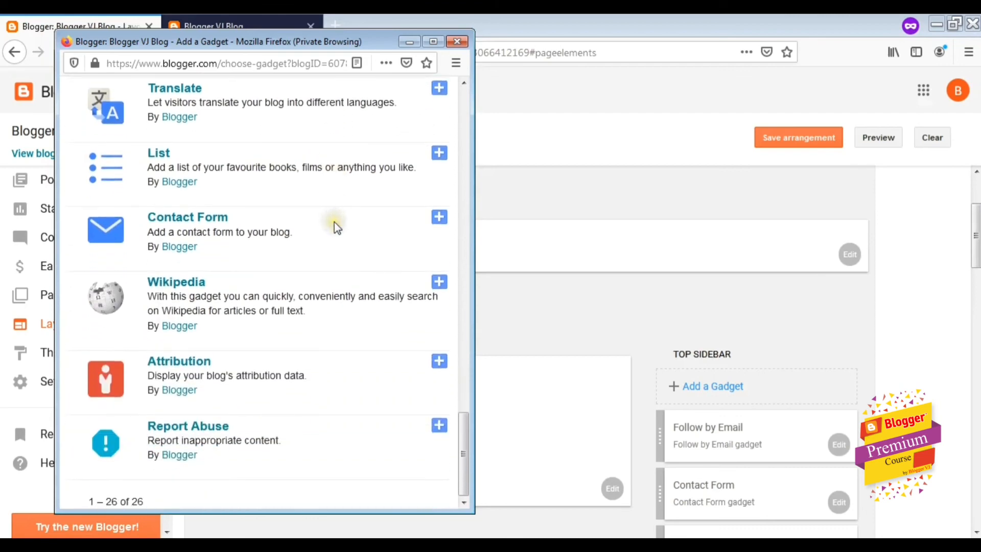
{"action": "scroll", "coordinate": [334, 222], "scroll_direction": "up", "scroll_amount": 10}
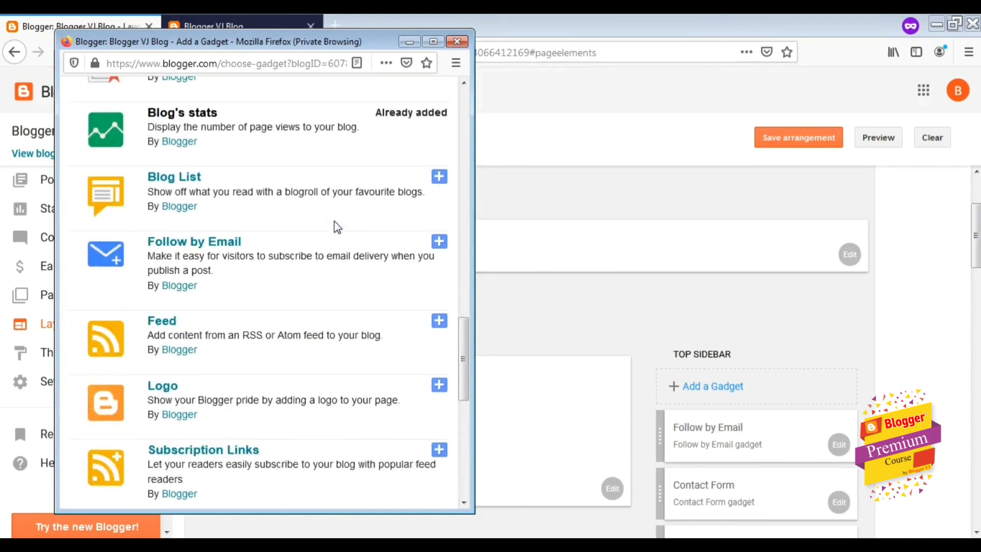
{"action": "scroll", "coordinate": [329, 221], "scroll_direction": "up", "scroll_amount": 10}
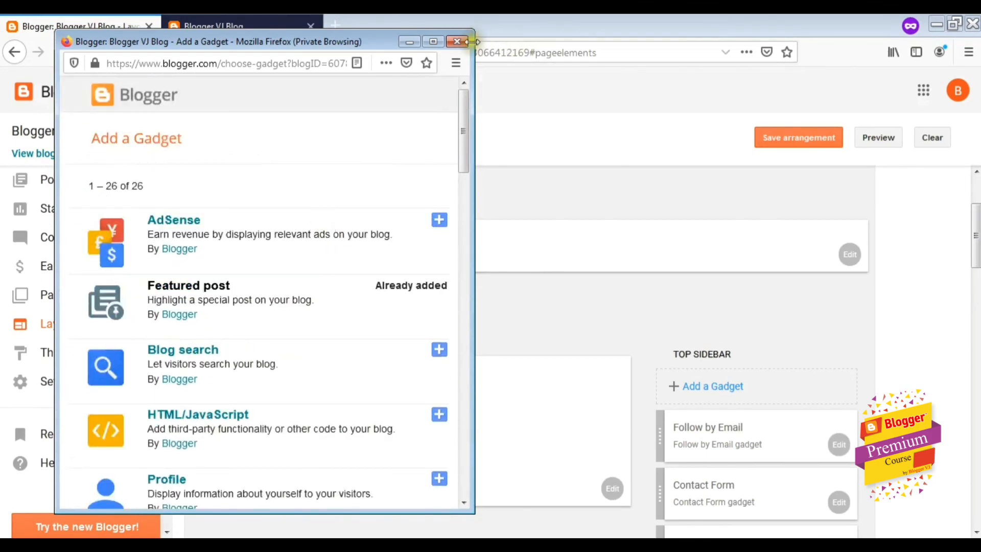
{"action": "left_click", "coordinate": [458, 42]}
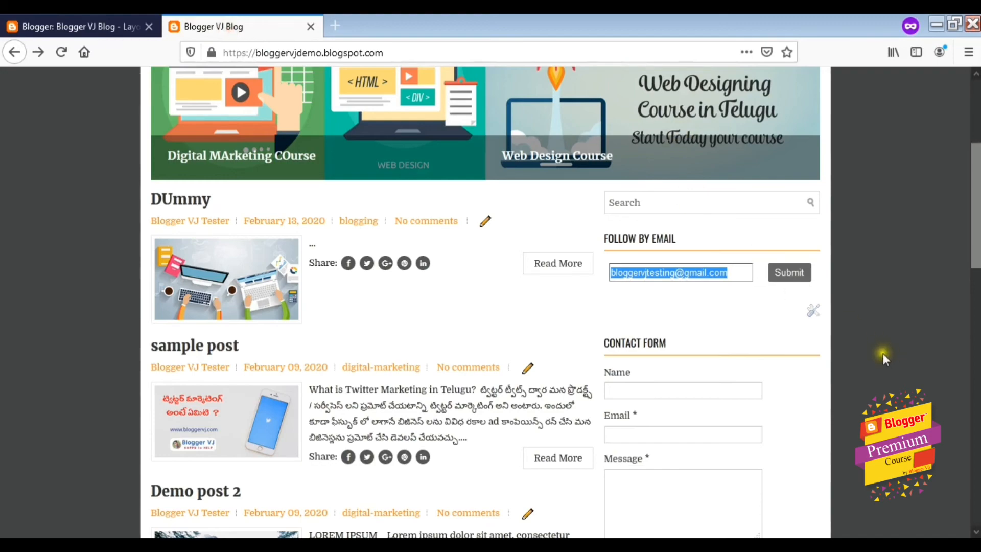
{"action": "scroll", "coordinate": [825, 346], "scroll_direction": "down", "scroll_amount": 15}
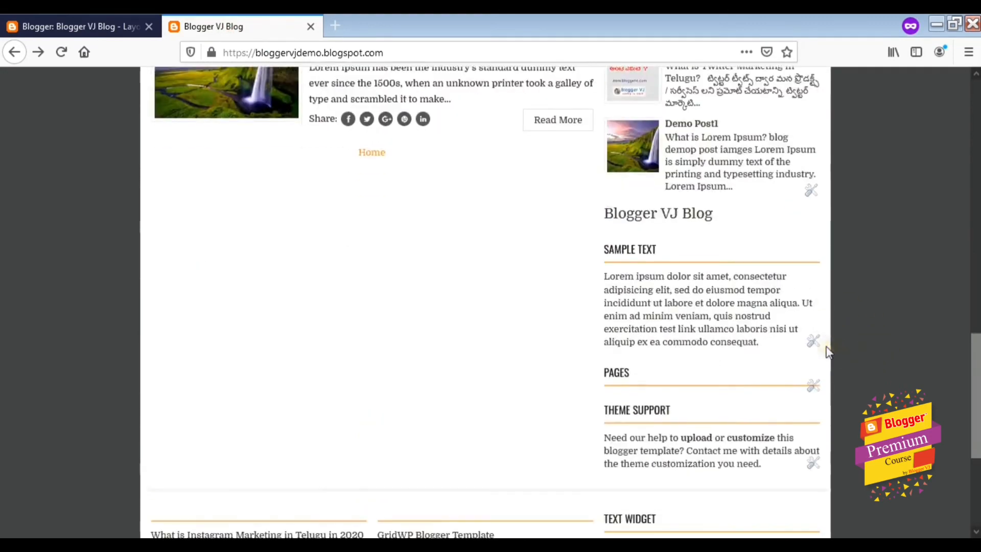
{"action": "scroll", "coordinate": [829, 345], "scroll_direction": "up", "scroll_amount": 12}
{"action": "scroll", "coordinate": [829, 350], "scroll_direction": "up", "scroll_amount": 10}
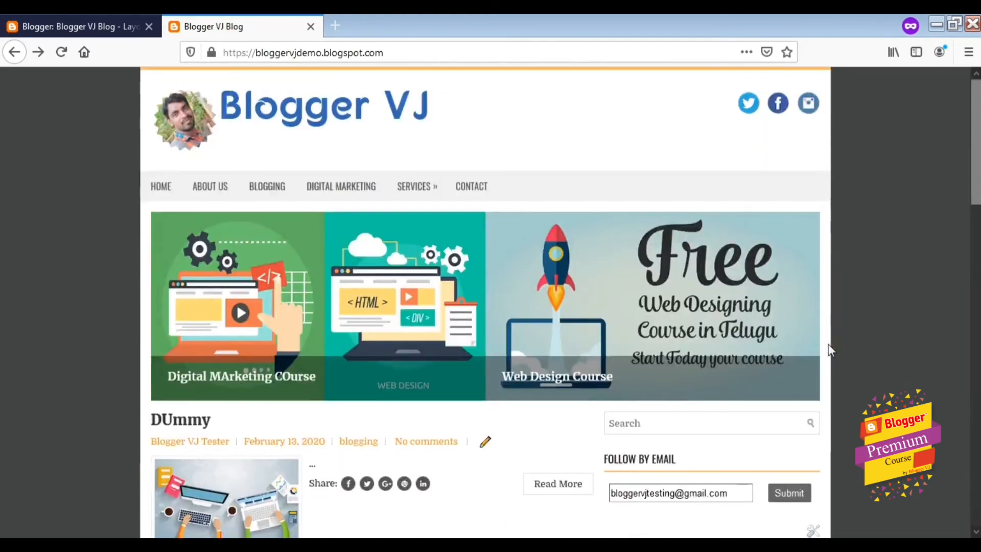